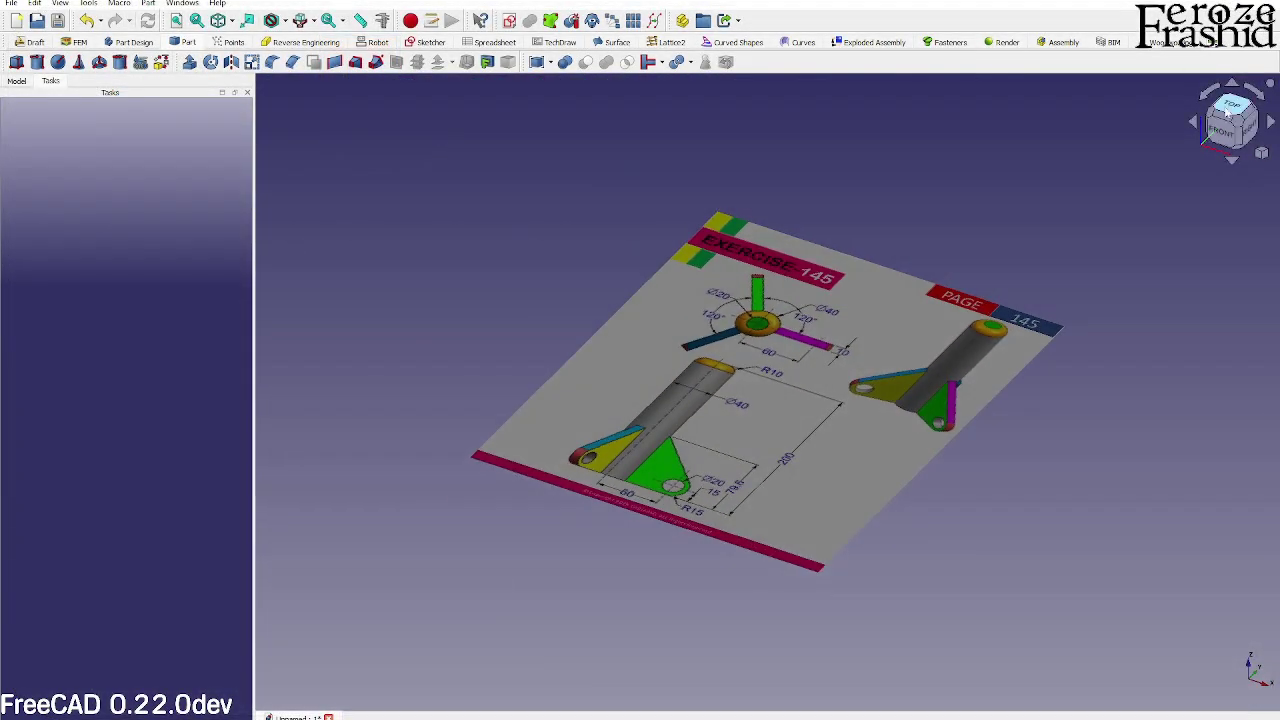
- Move the reference drawing along the X axis to about 139.75 mm in the top view
key("2")
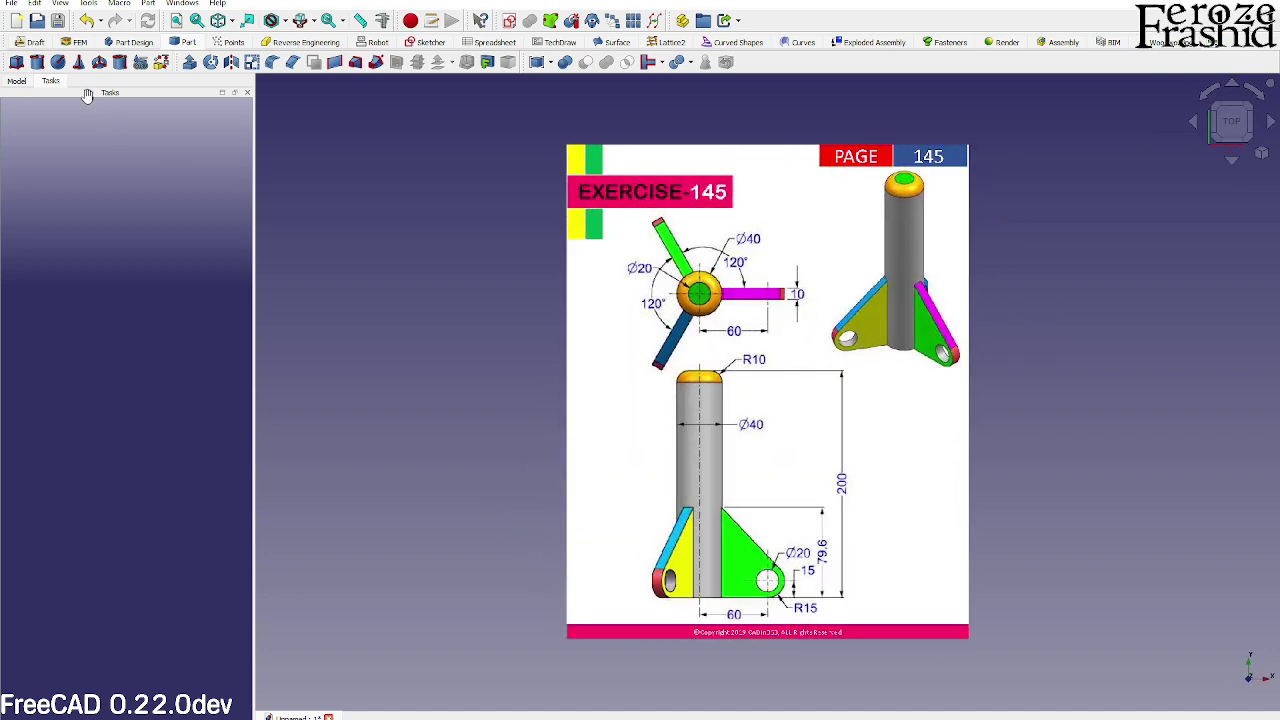
left_click(20, 81)
left_click(66, 118)
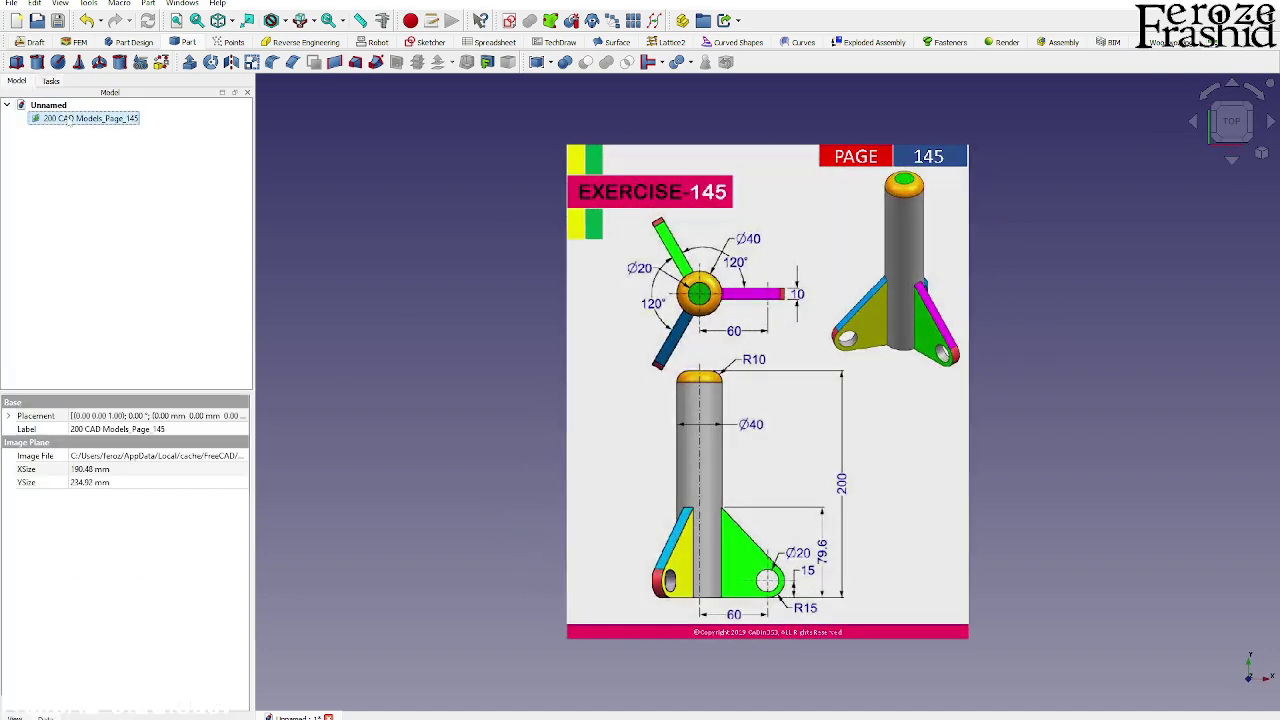
right_click(68, 118)
left_click(92, 141)
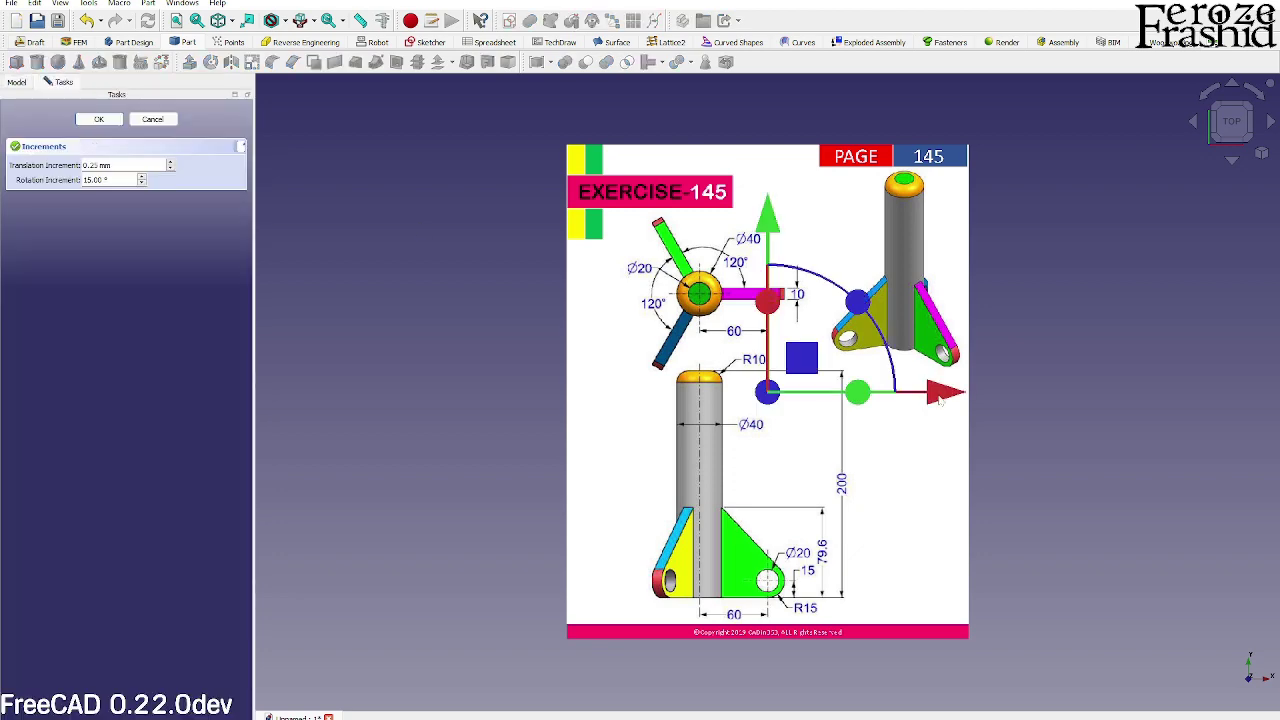
left_click_drag(940, 398, 1236, 394)
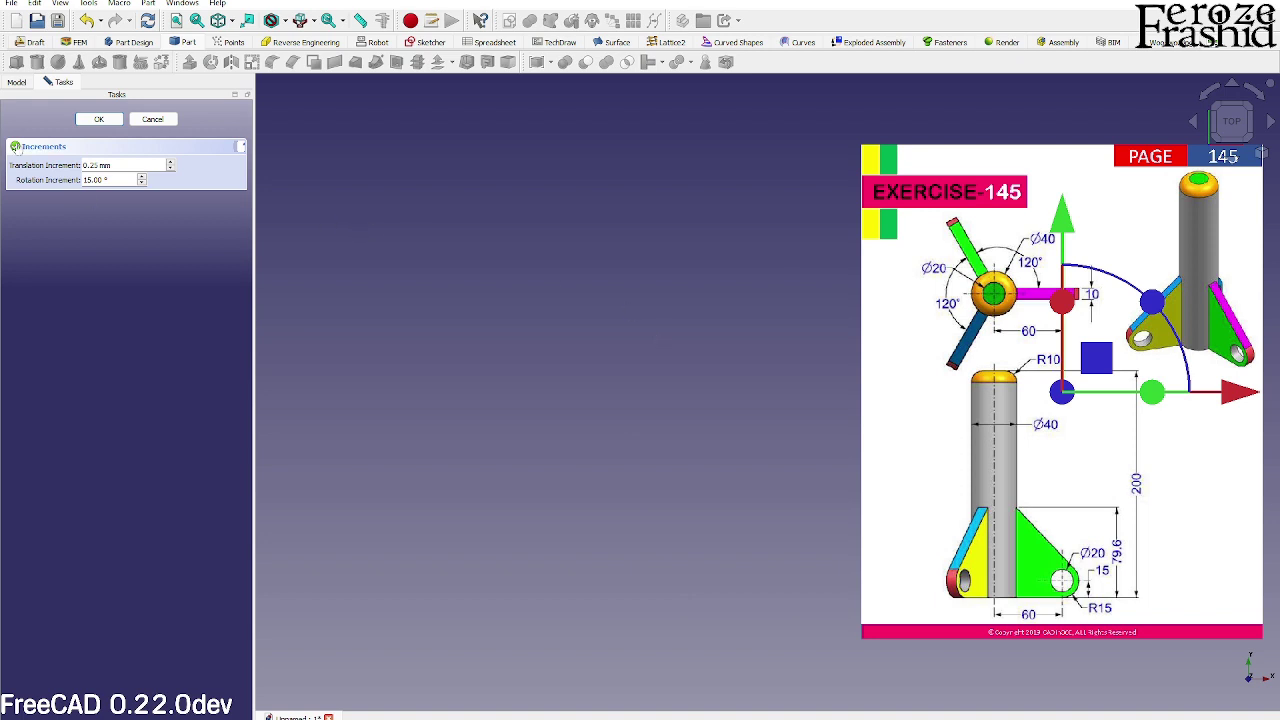
left_click(98, 119)
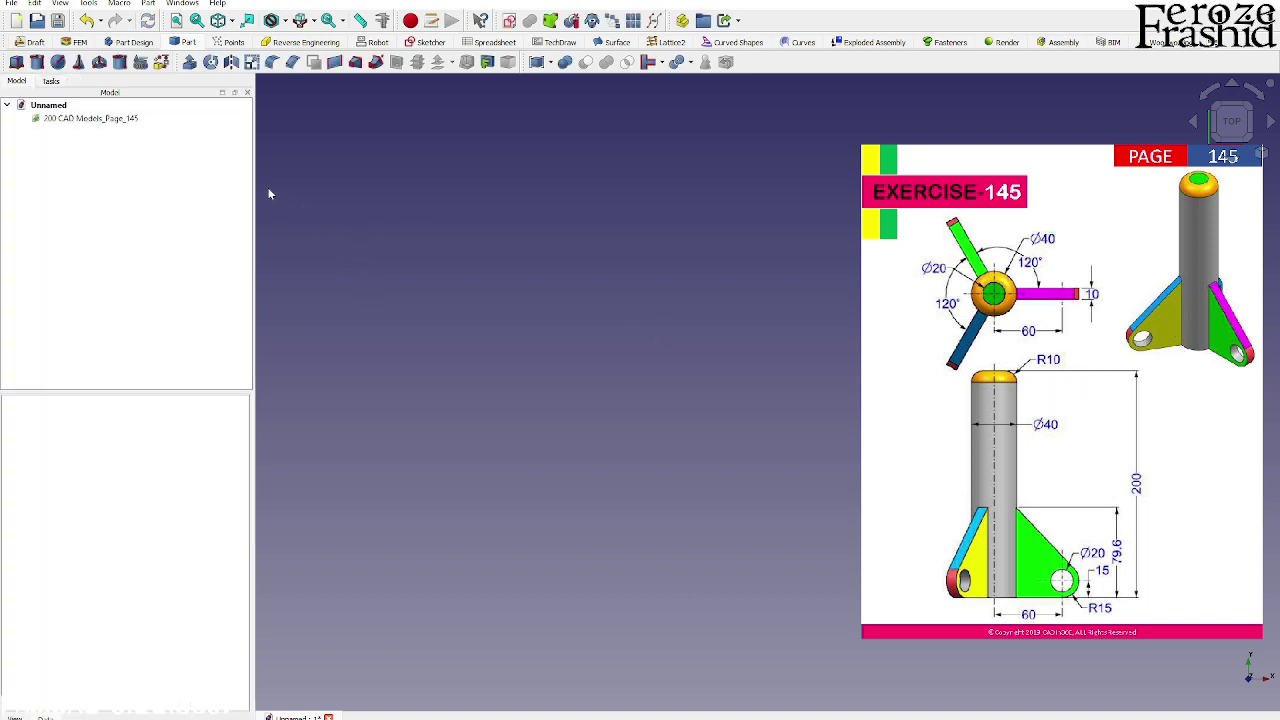
- Add a cylinder primitive to the document and select it
left_click(37, 64)
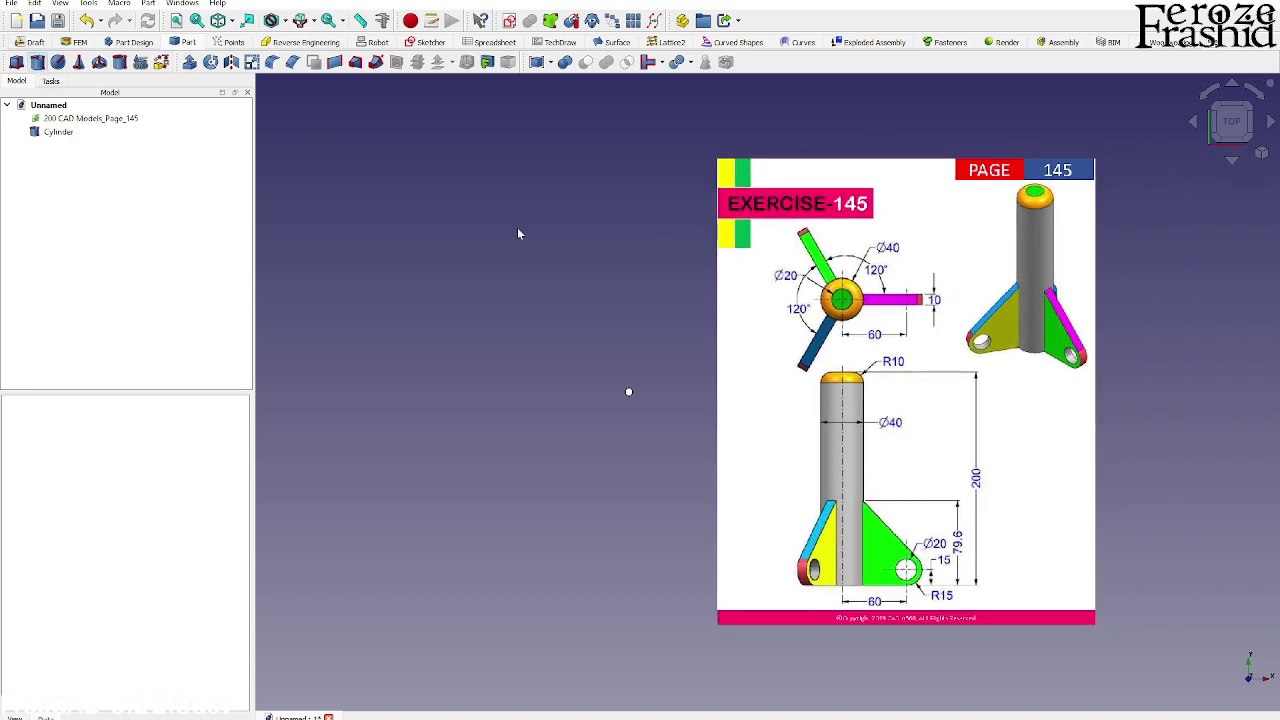
left_click(58, 131)
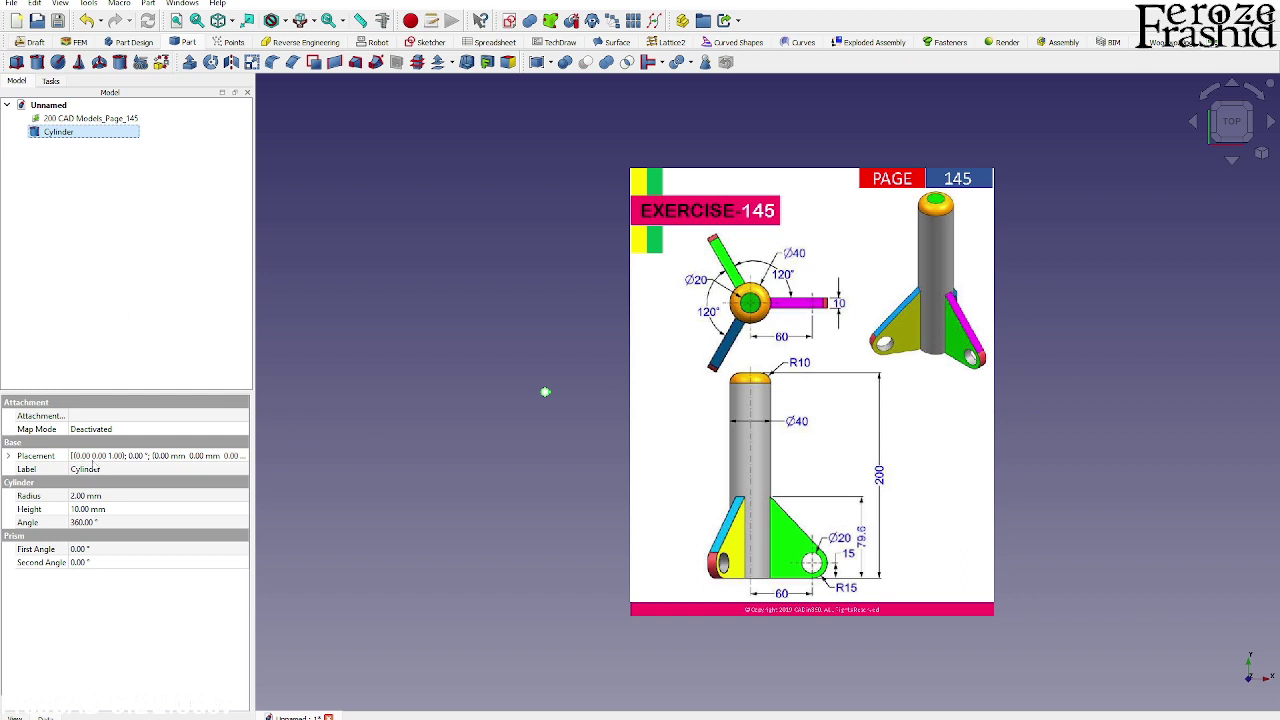
left_click(94, 511)
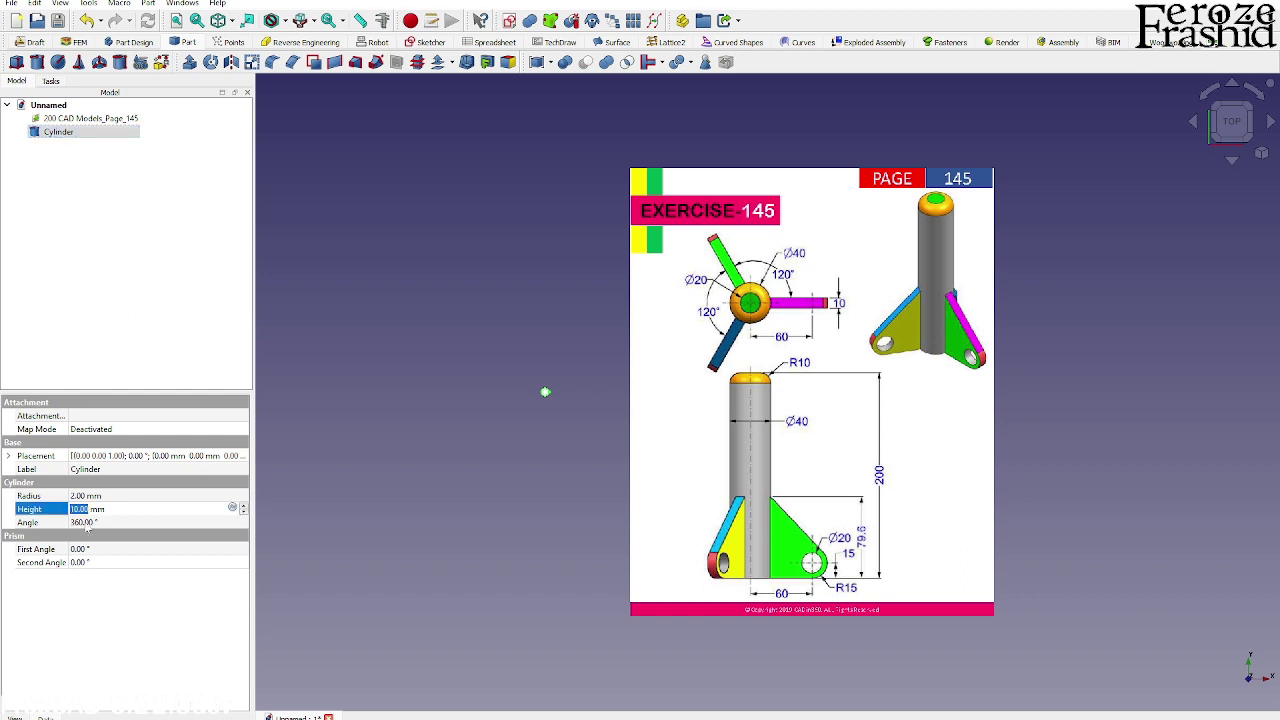
type("0")
key("Return")
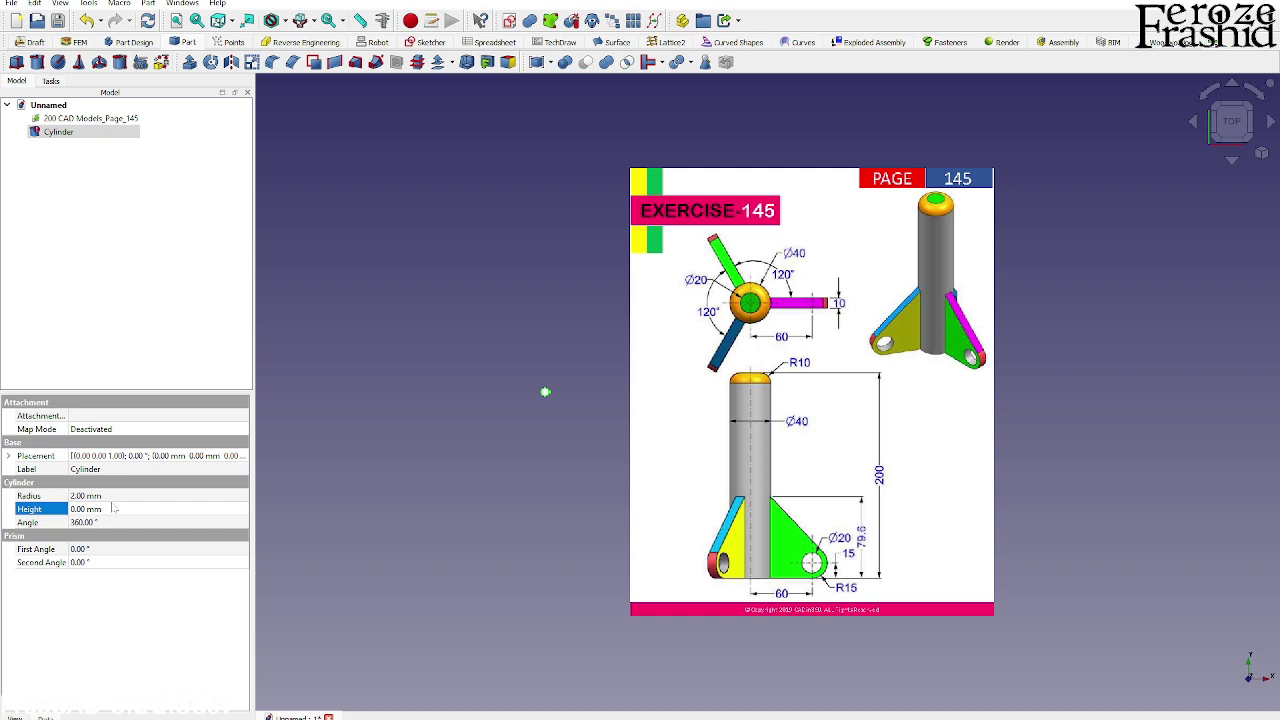
- Set the cylinder's radius to 20 mm and its height to 200 mm
left_click(97, 496)
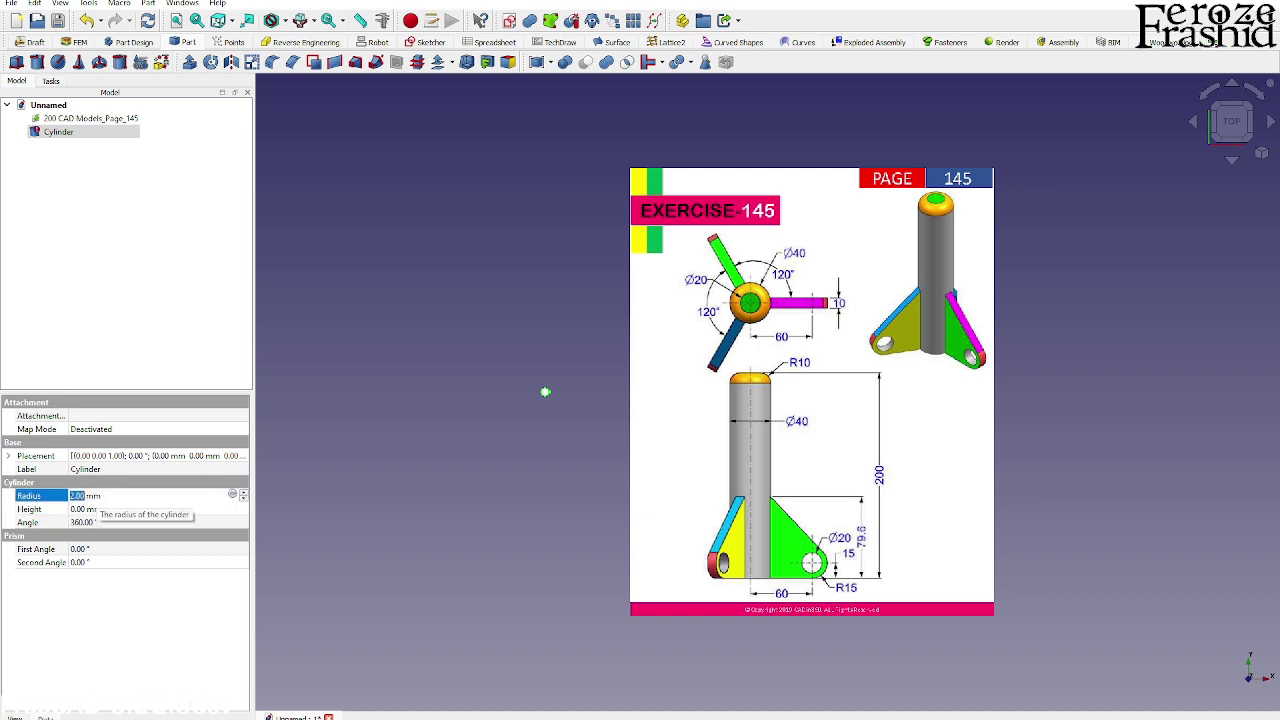
type("20")
key("Return")
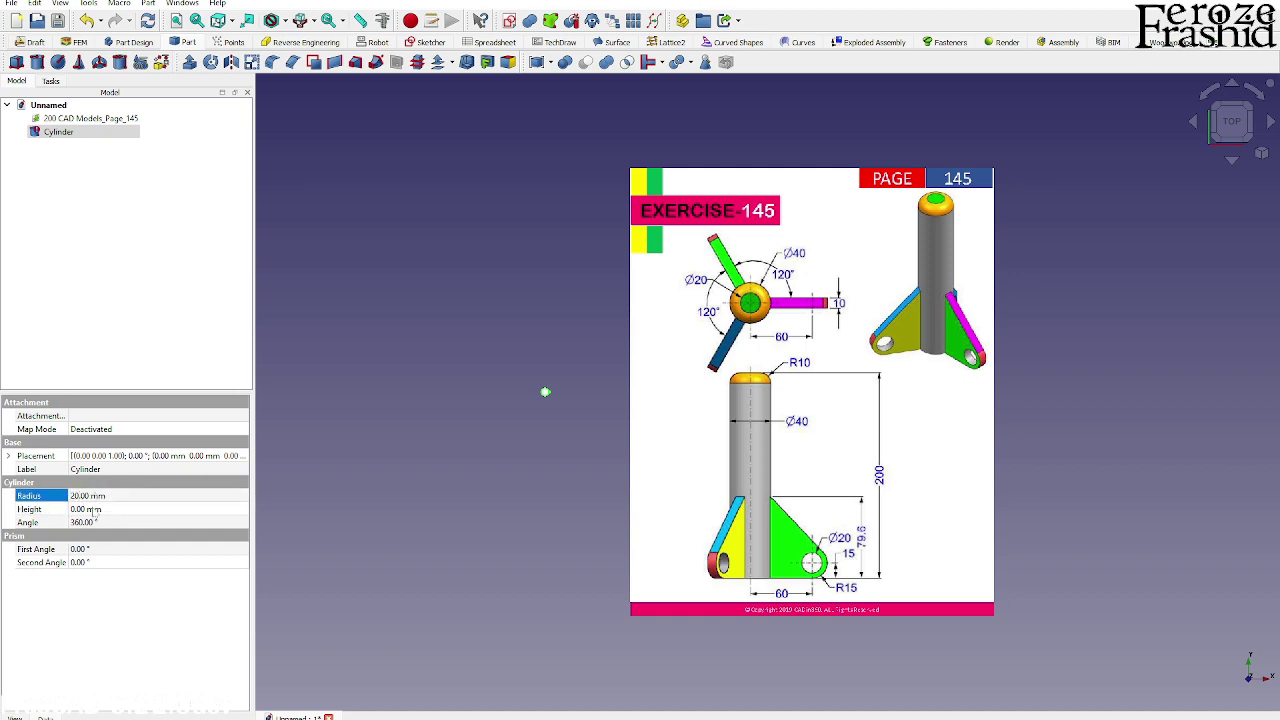
left_click(94, 510)
type("200")
key("Return")
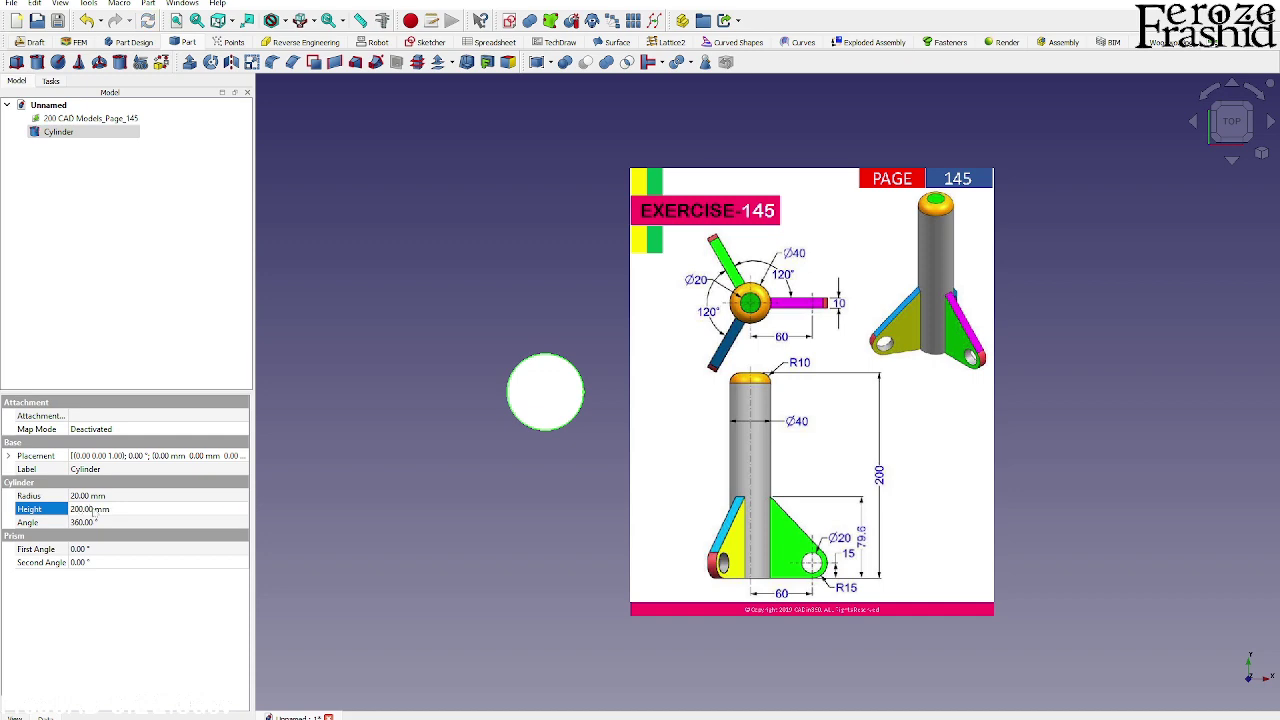
- Reorient the reference drawing image onto the XZ plane
left_click(471, 528)
middle_click_drag(634, 514, 637, 474)
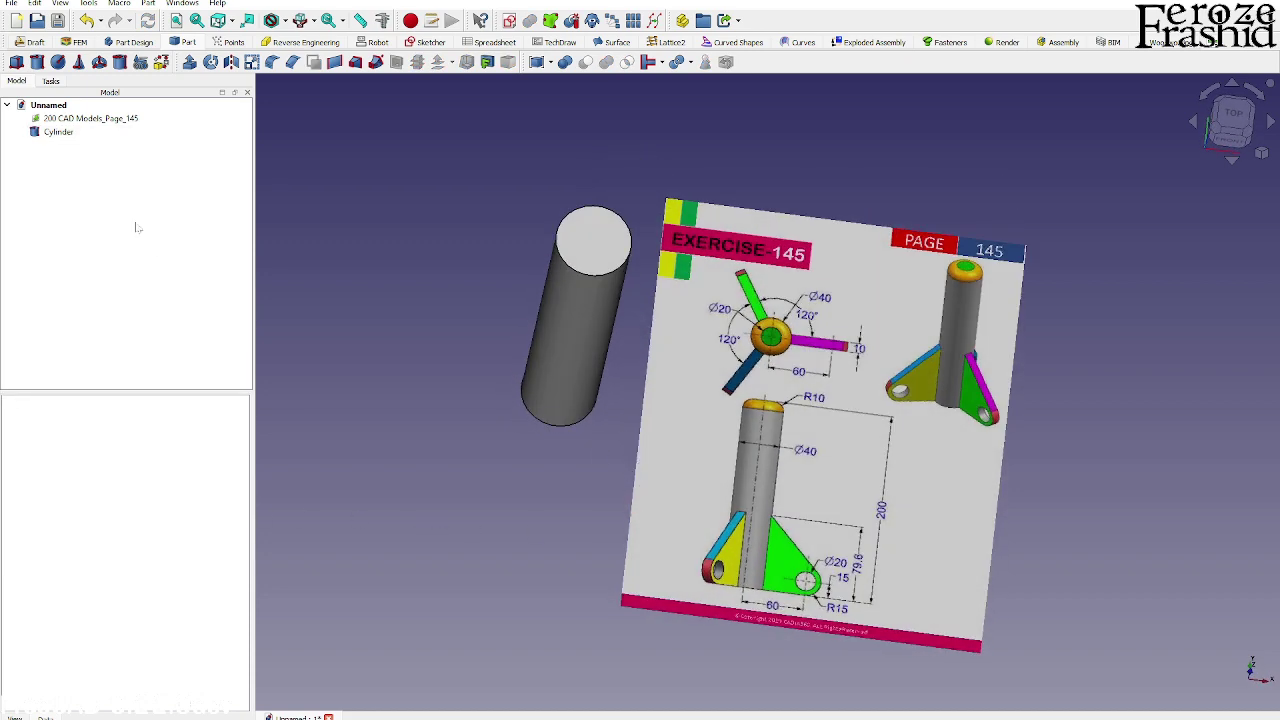
double_click(105, 119)
left_click(47, 199)
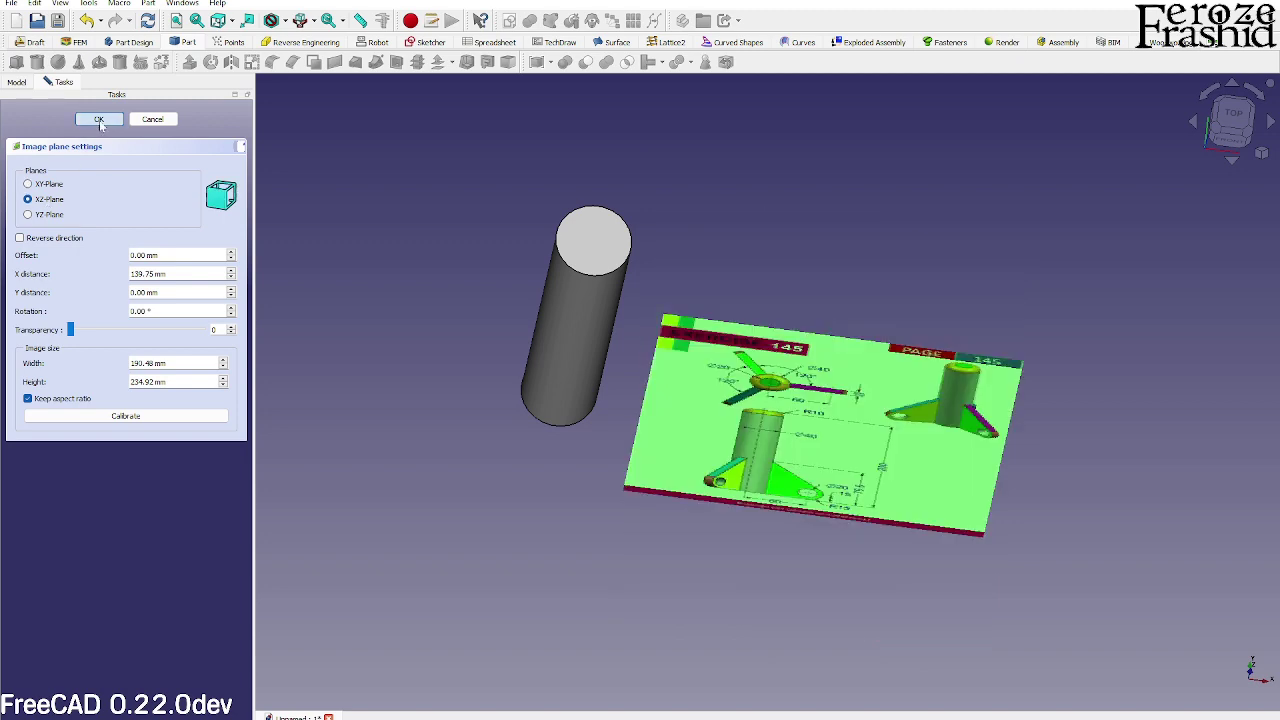
left_click(99, 119)
- In the front view, move the reference drawing farther from the cylinder along the X axis, to about 210.75 mm
left_click_drag(575, 330, 920, 413)
mouse_move(920, 413)
middle_mouse_down()
mouse_move(942, 372)
mouse_move(1035, 285)
middle_mouse_up()
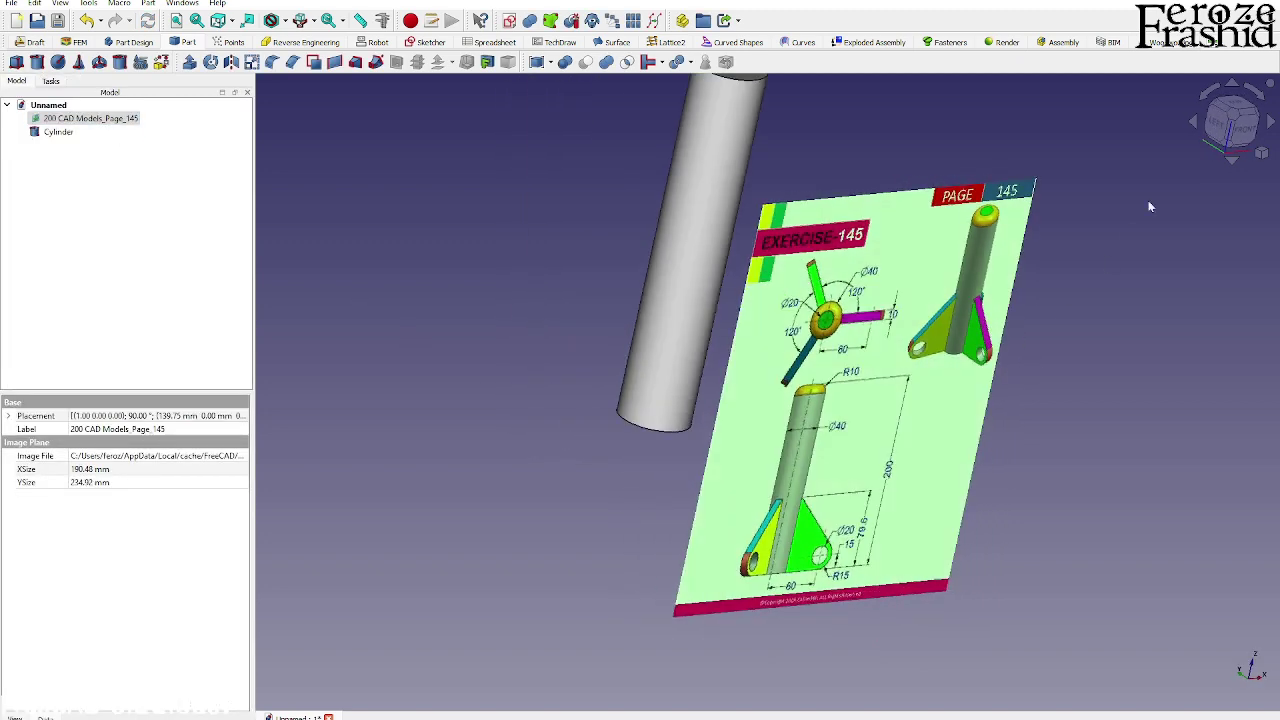
left_click(1236, 130)
scroll(545, 245, "down", 2)
scroll(560, 172, "up", 3)
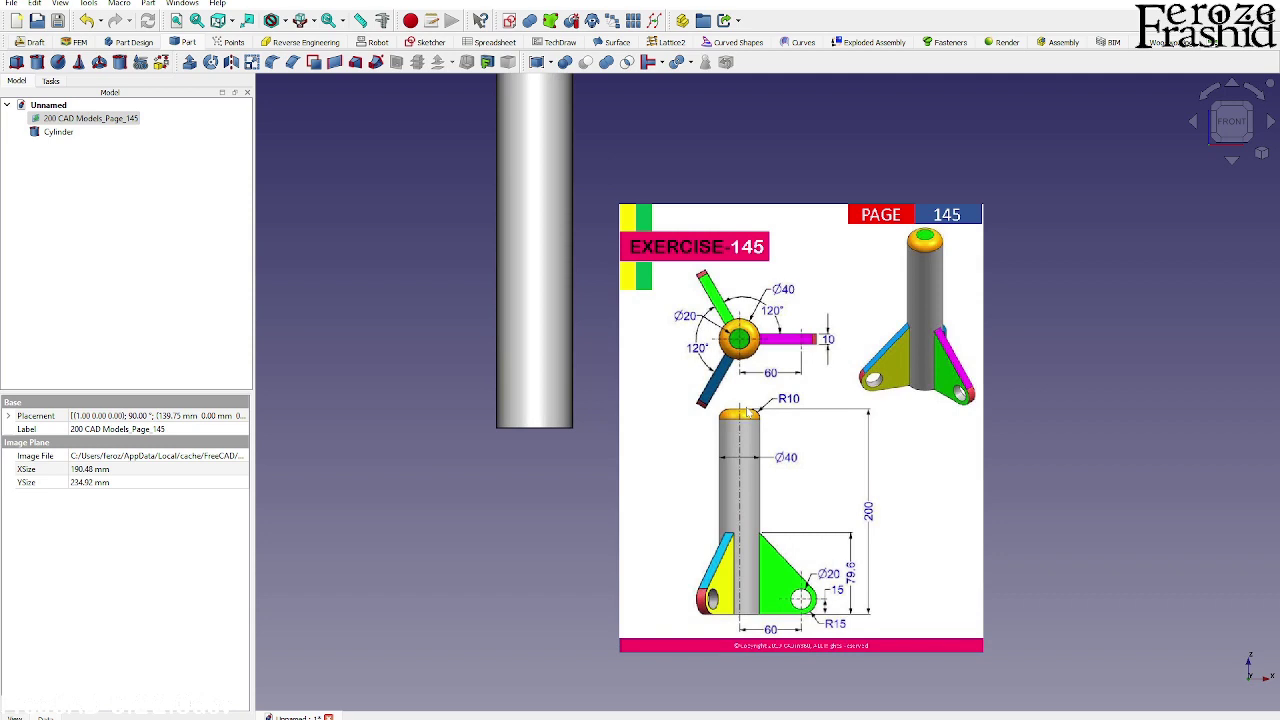
right_click(56, 117)
left_click(83, 148)
left_click_drag(972, 431, 1138, 432)
left_click(99, 120)
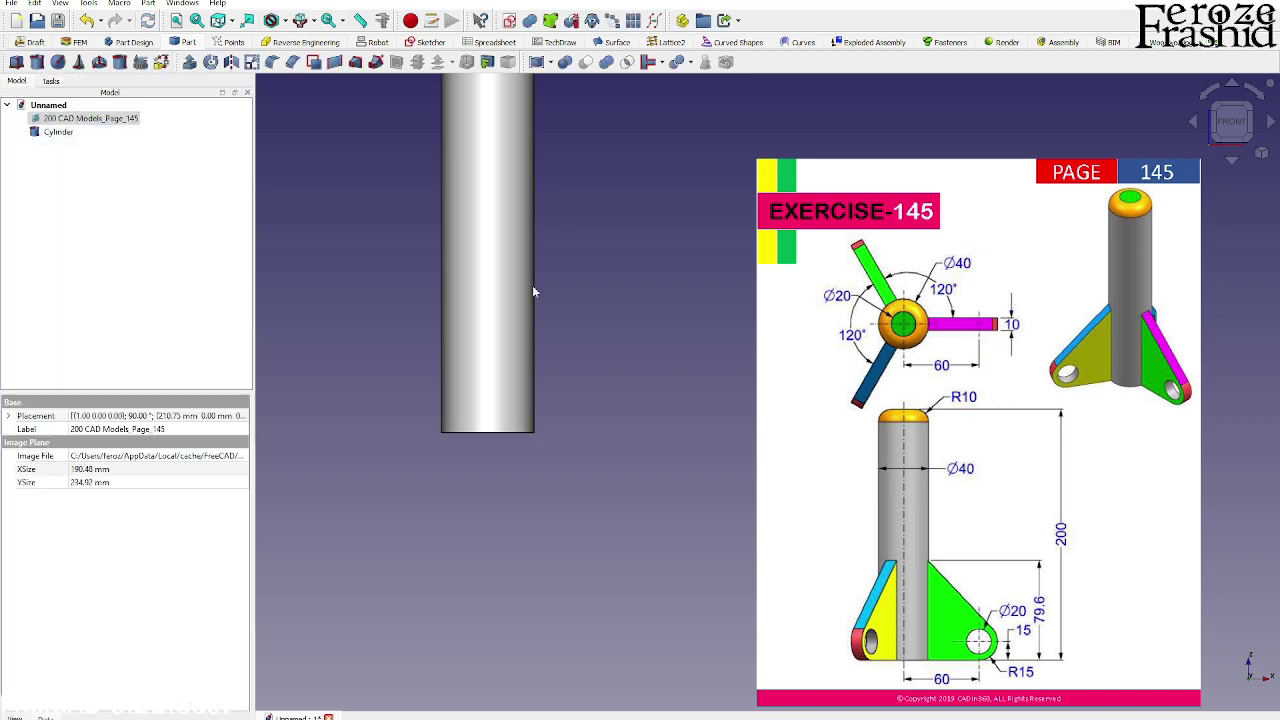
left_click(577, 303)
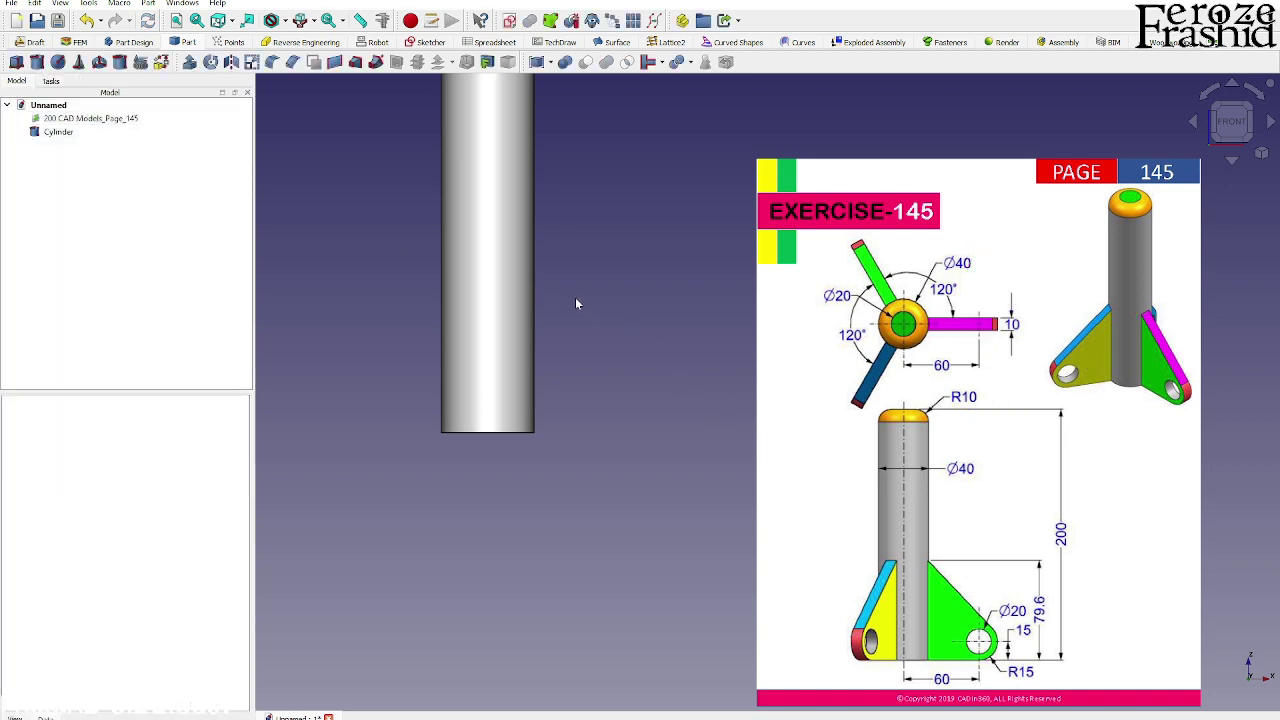
- Start a new sketch on the XZ plane with zero offset
left_click(509, 20)
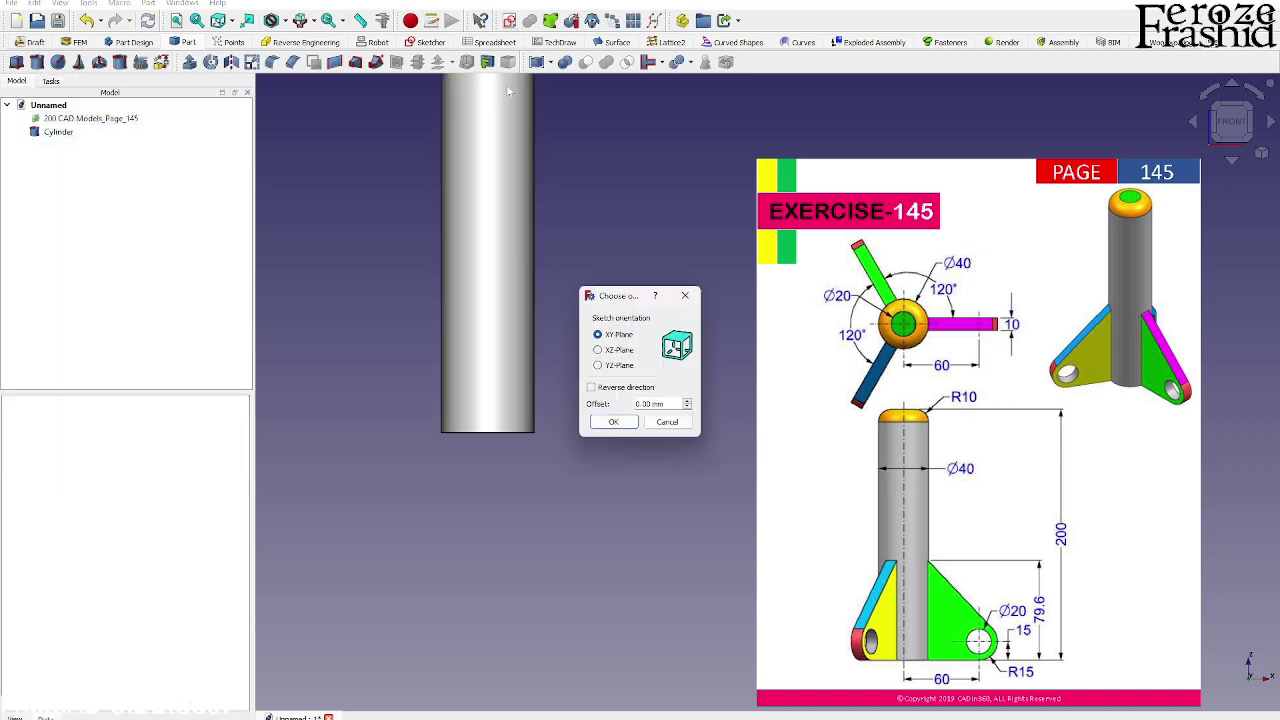
left_click(615, 350)
left_click(613, 421)
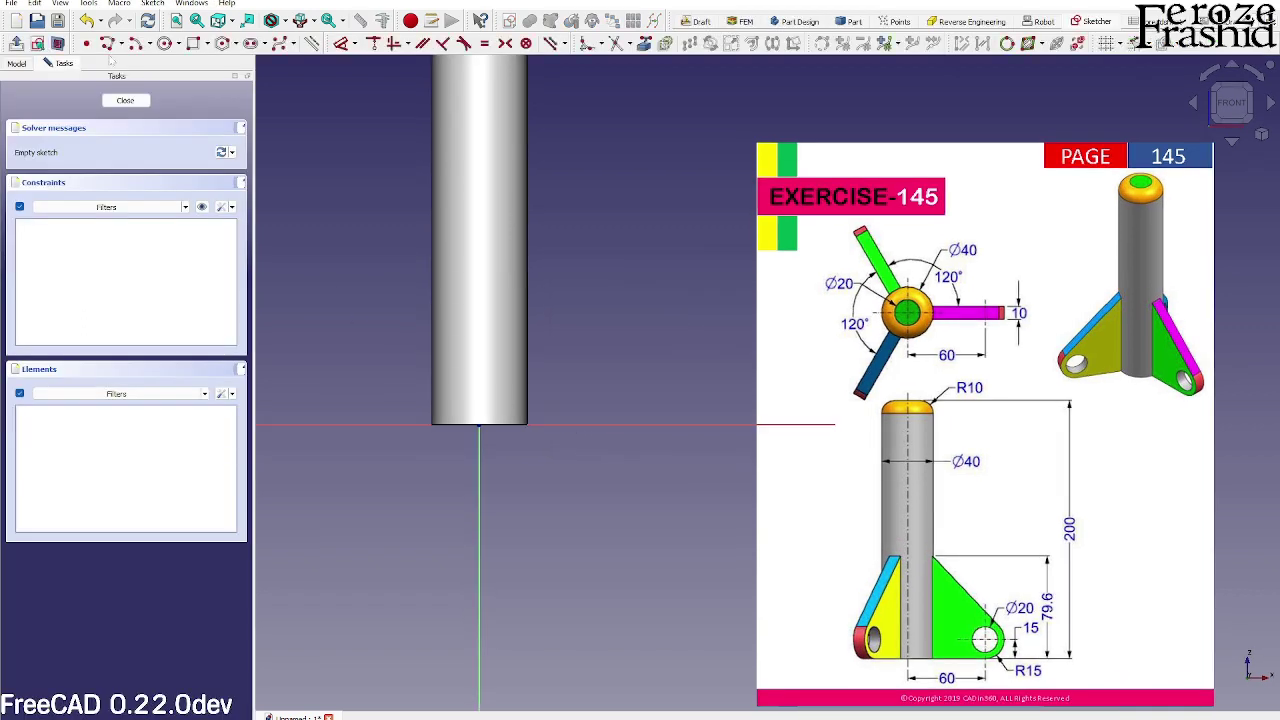
- Sketch a closed right triangle beside the cylinder's base, with its bottom side on the horizontal axis and a vertical side about 91 mm high
left_click(107, 43)
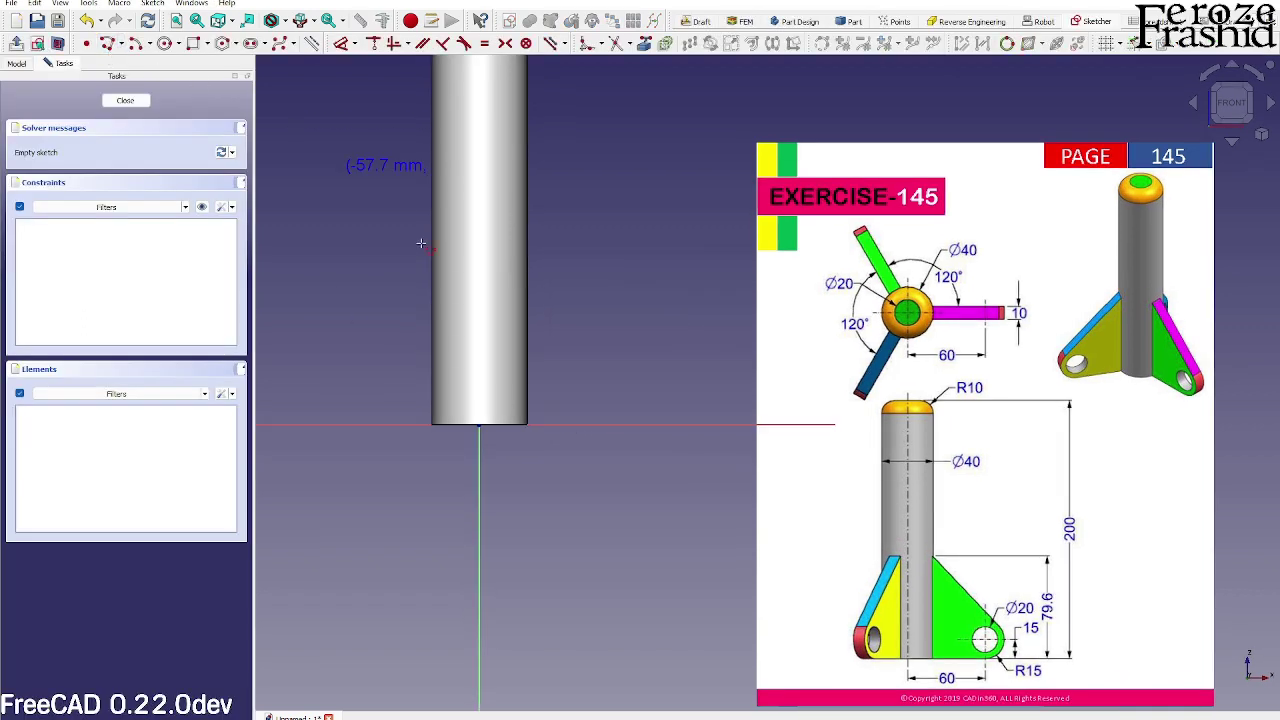
left_click(536, 425)
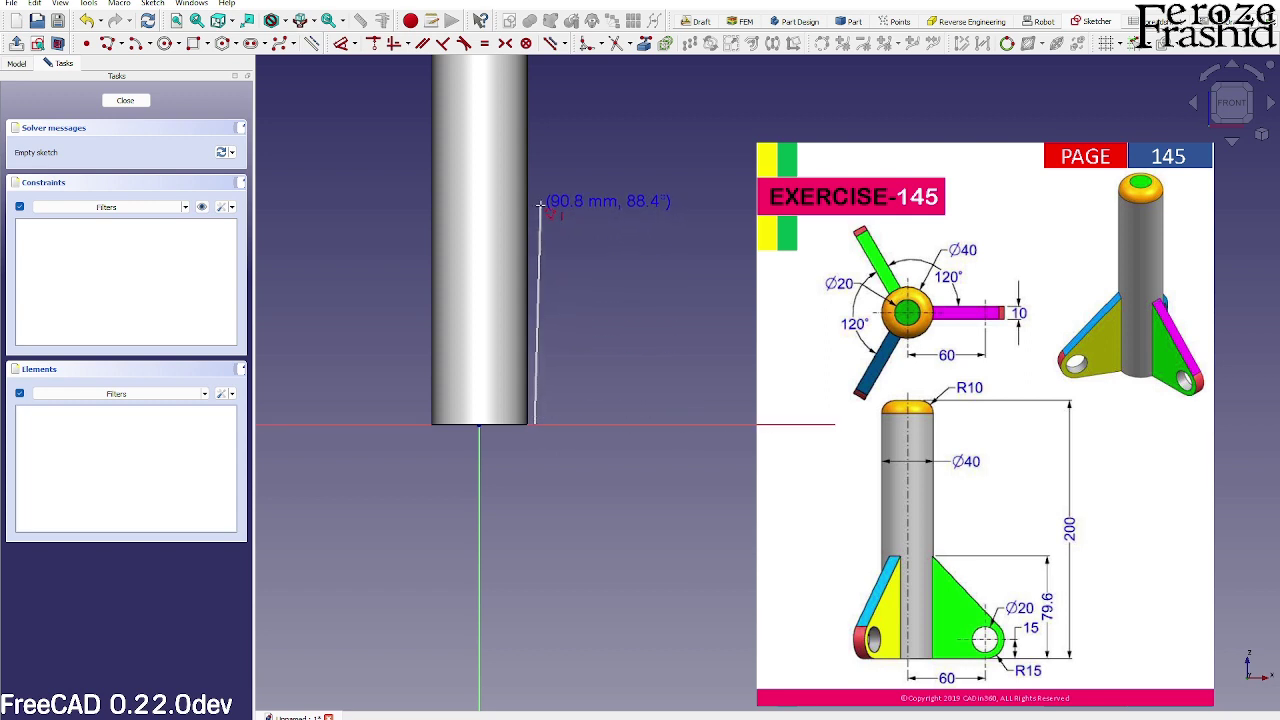
left_click(537, 206)
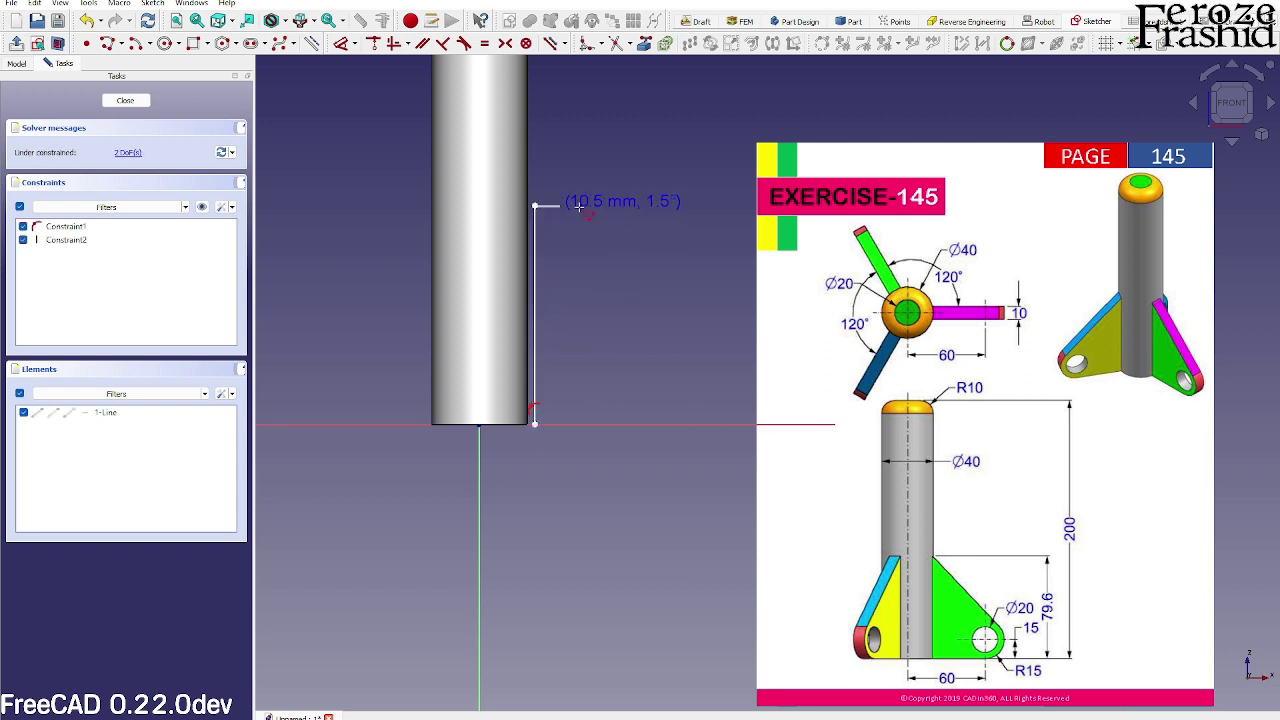
left_click(745, 425)
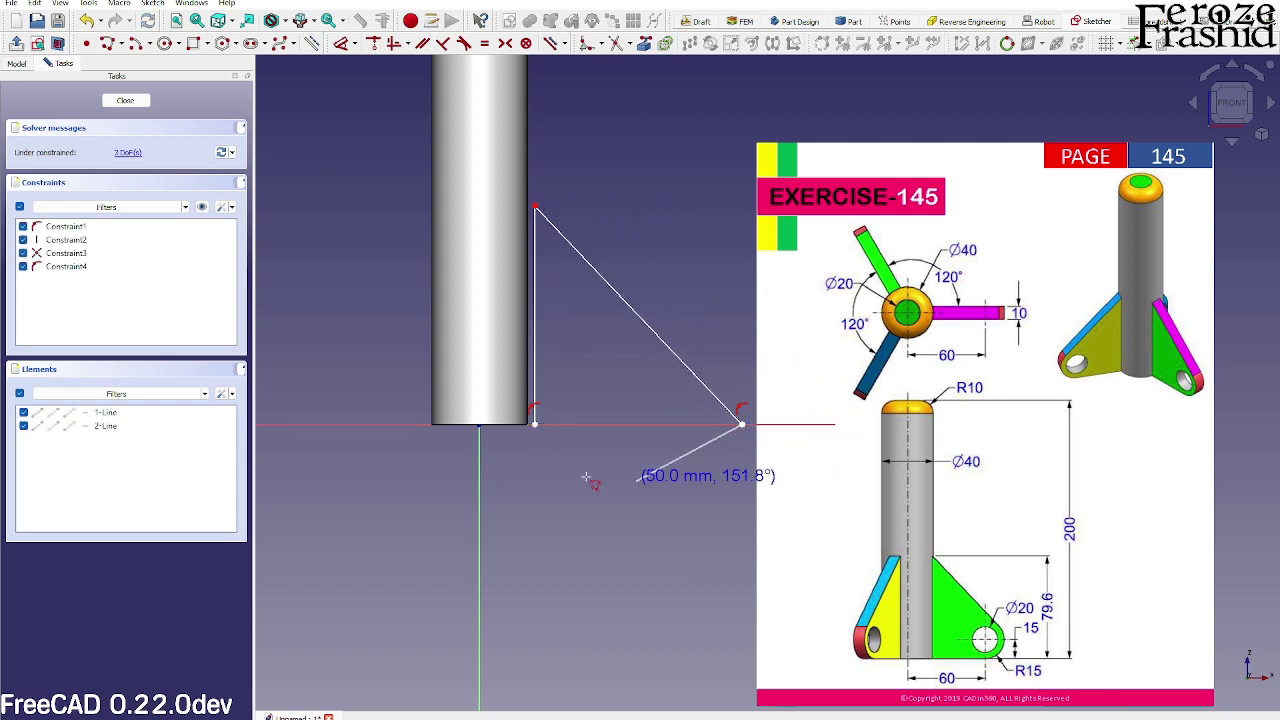
left_click(537, 425)
right_click(555, 452)
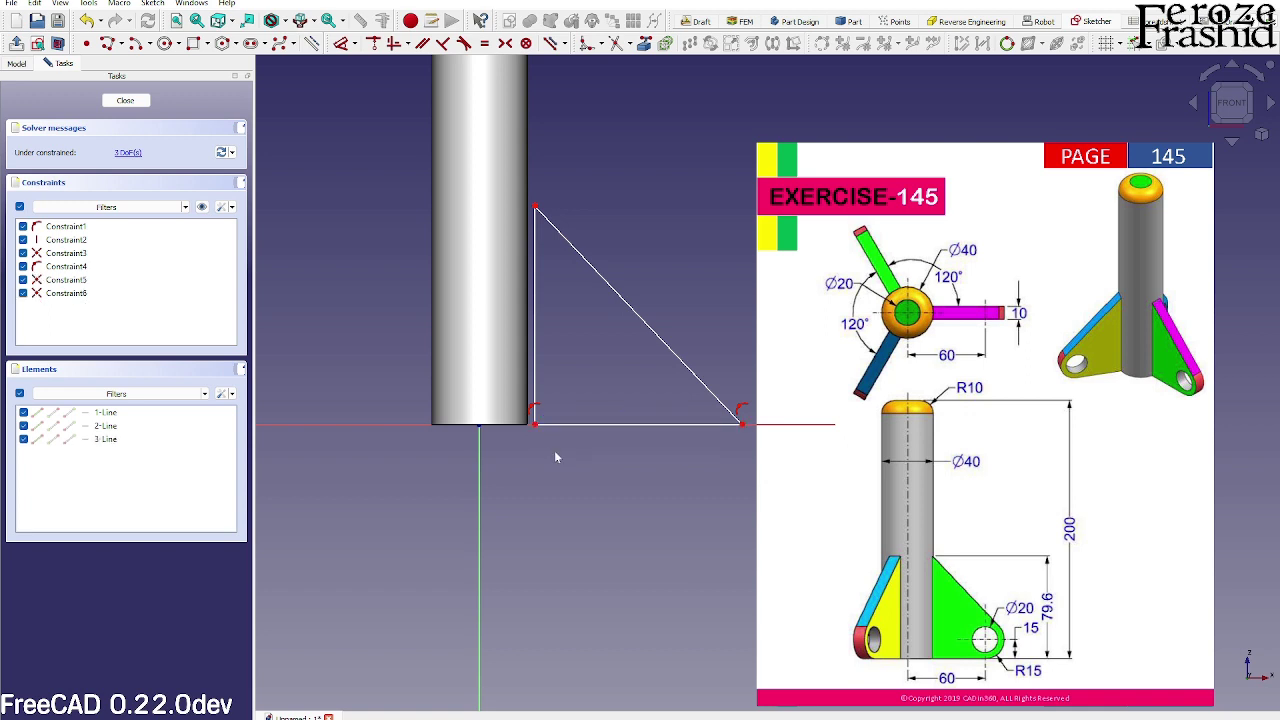
- Fillet the triangle's outer bottom corner between the sloped side and the bottom side, preserving the corner point
left_click(587, 43)
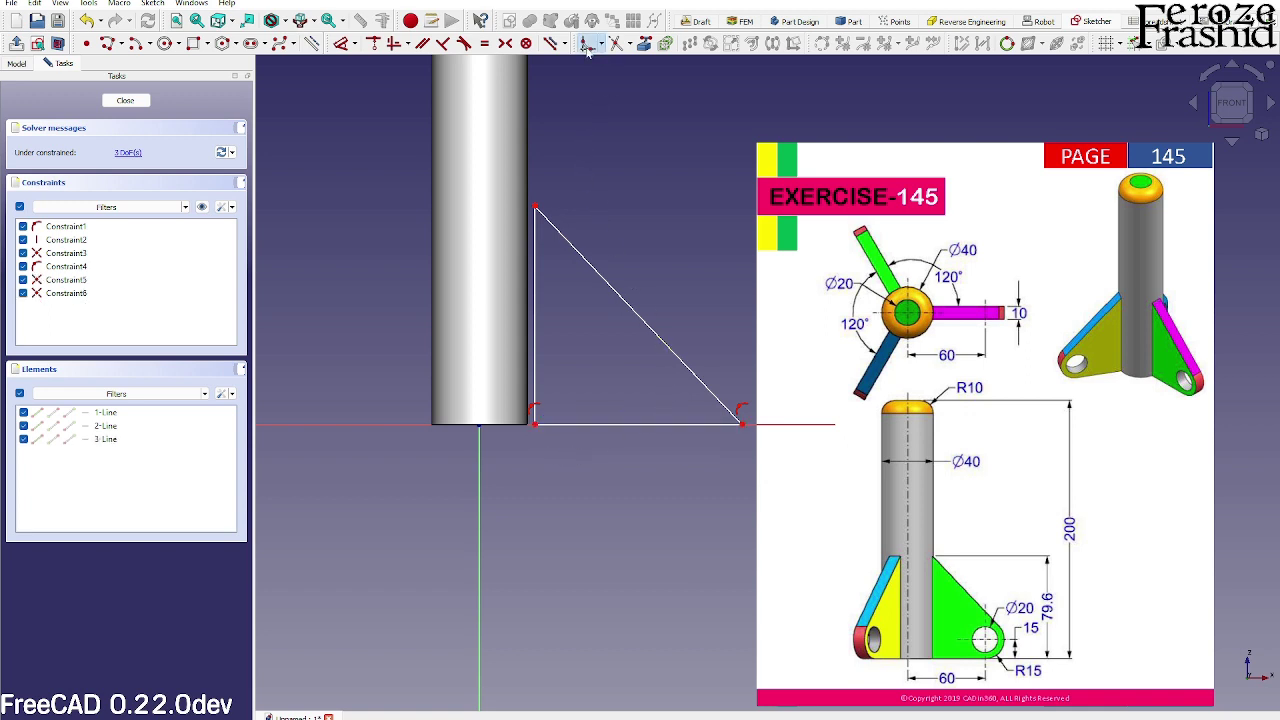
left_click(708, 385)
left_click(720, 425)
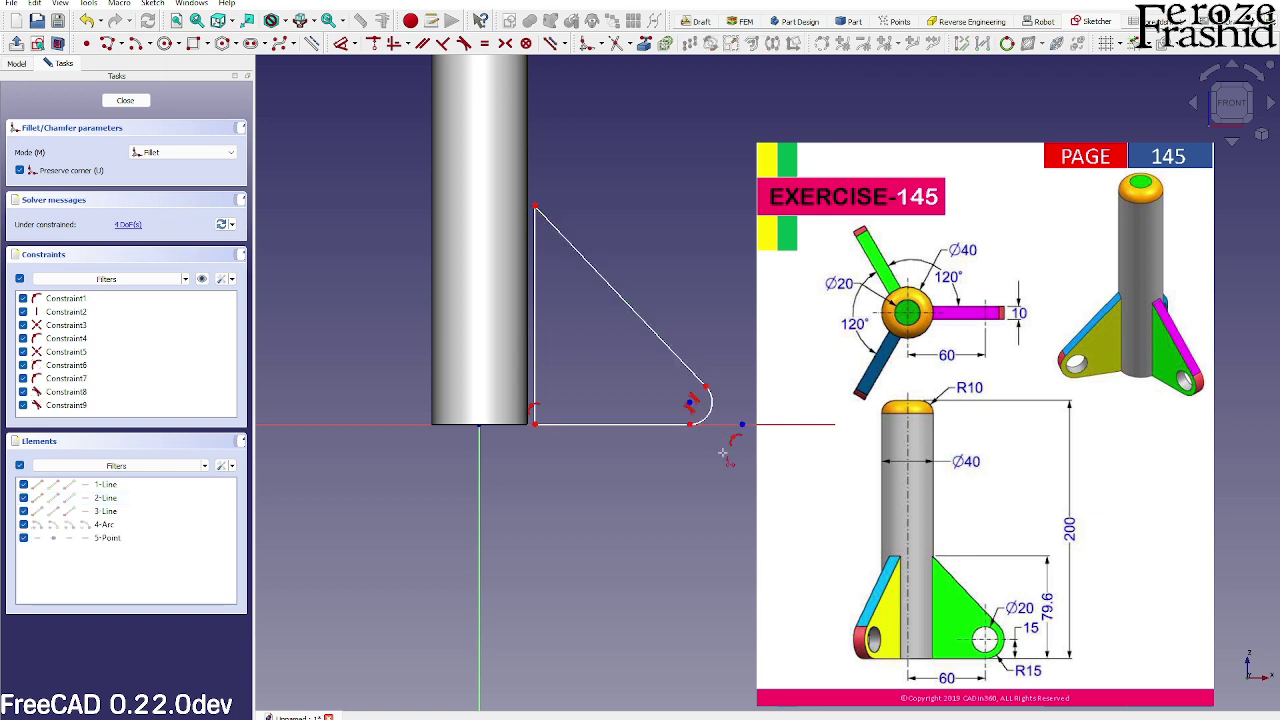
right_click(647, 381)
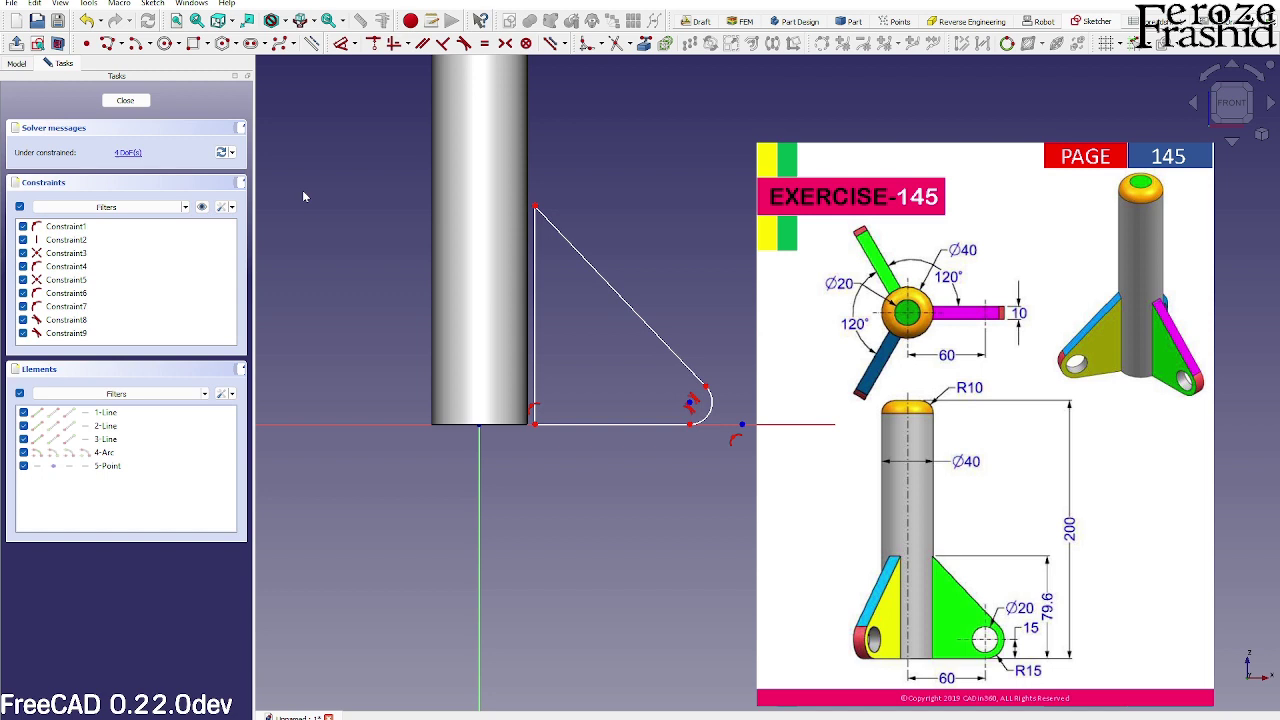
- Draw a circle of radius 10 mm centred on the fillet arc's centre
left_click(371, 42)
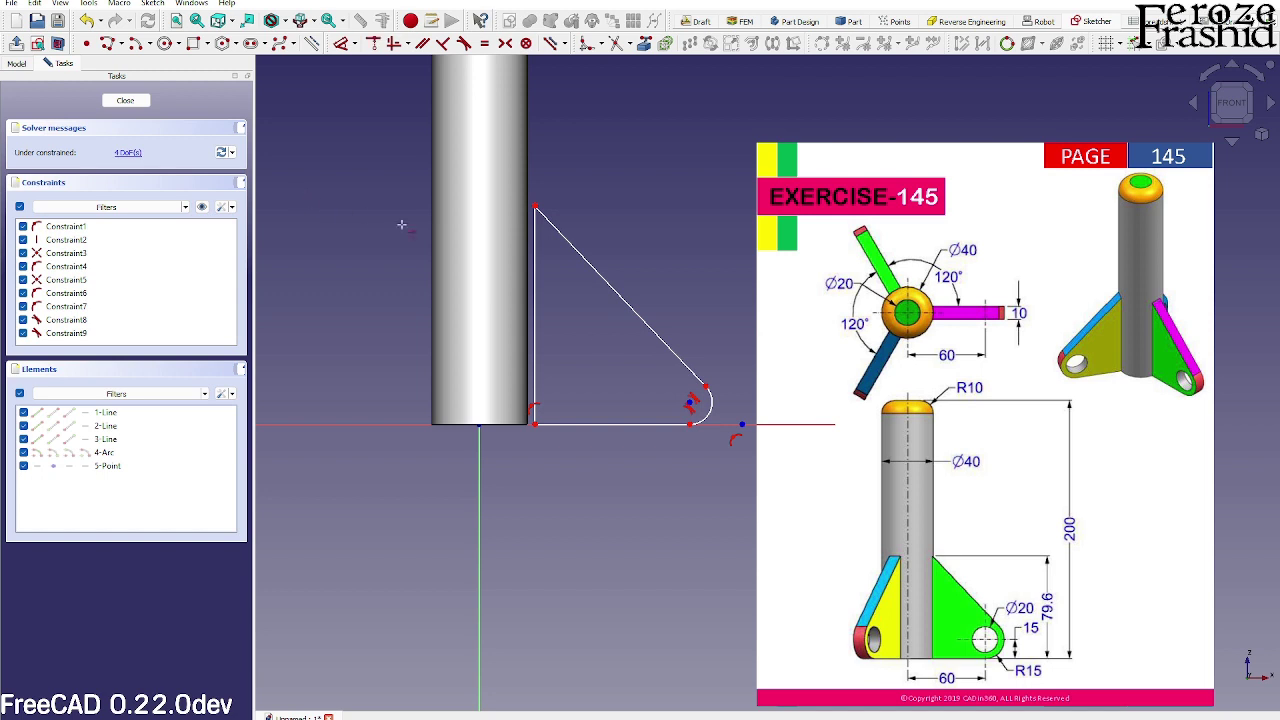
left_click(690, 402)
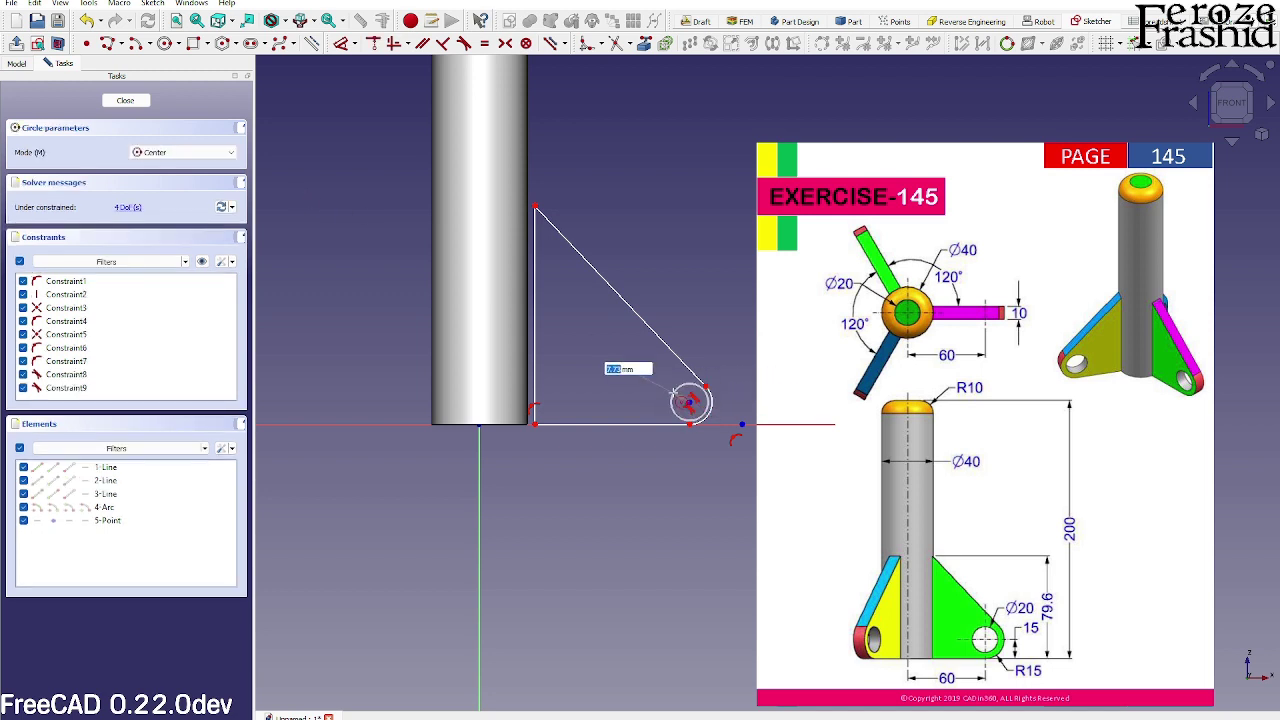
type("10")
key("Return")
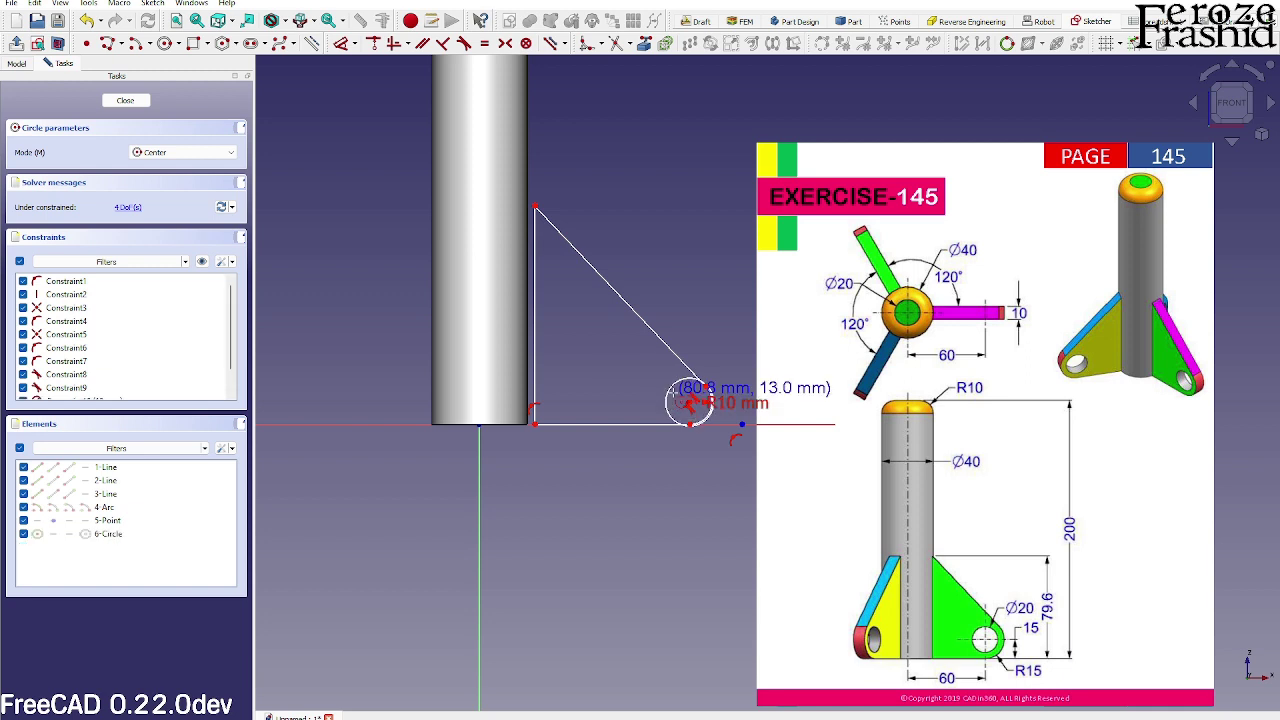
right_click(716, 400)
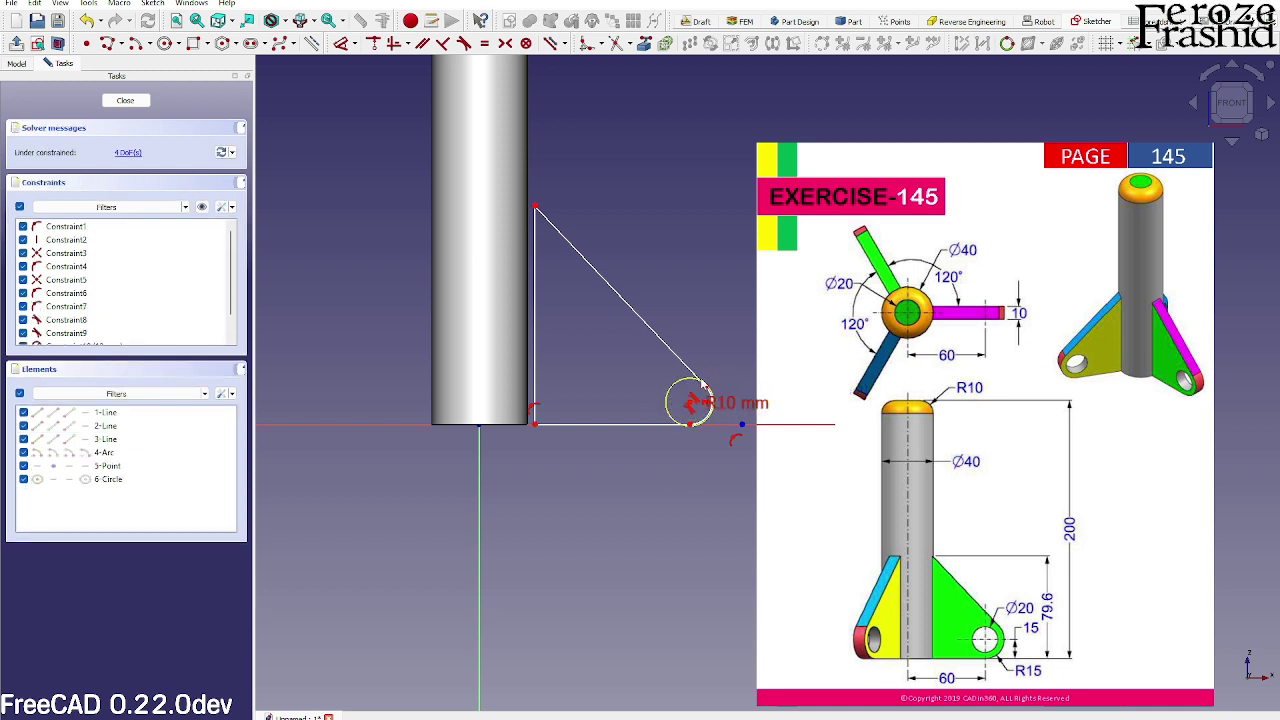
- Enlarge the fillet arc beyond the circle and set the horizontal distance from the origin to the arc's lower endpoint to 60 mm
scroll(707, 392, "up", 2)
left_click_drag(707, 392, 735, 401)
left_click(703, 449)
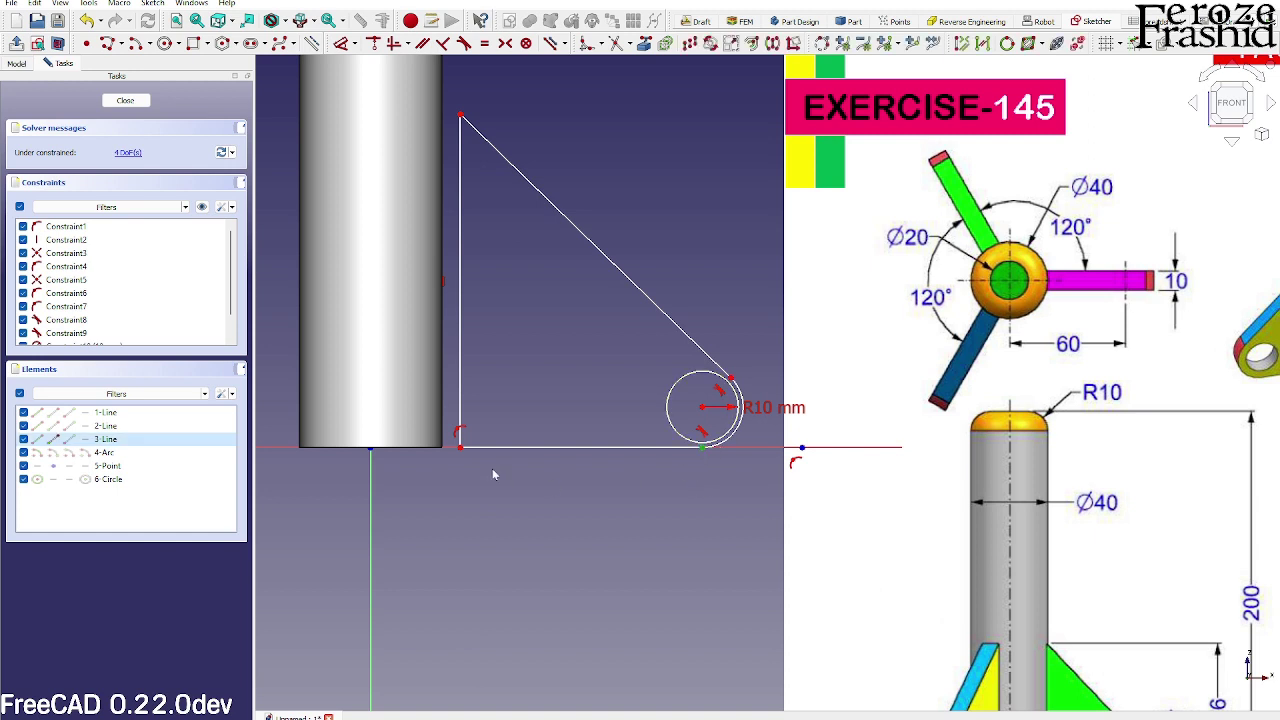
key("d")
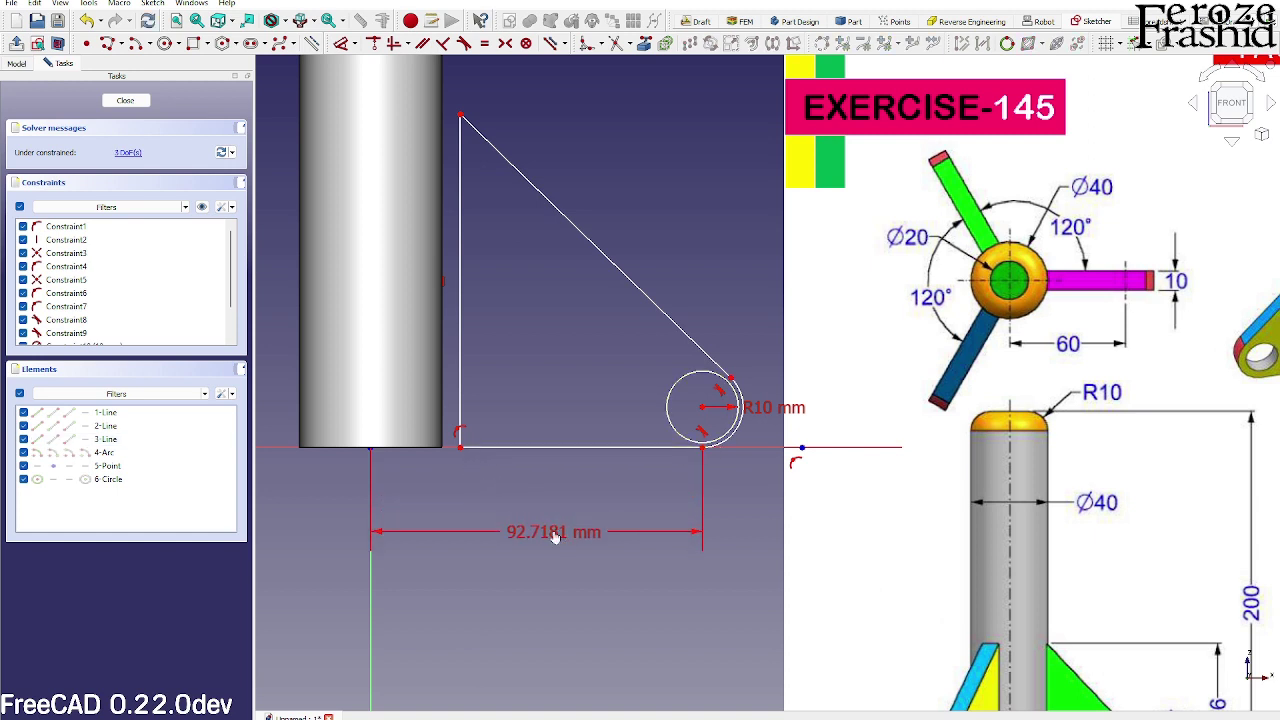
left_click(548, 533)
type("60")
key("Return")
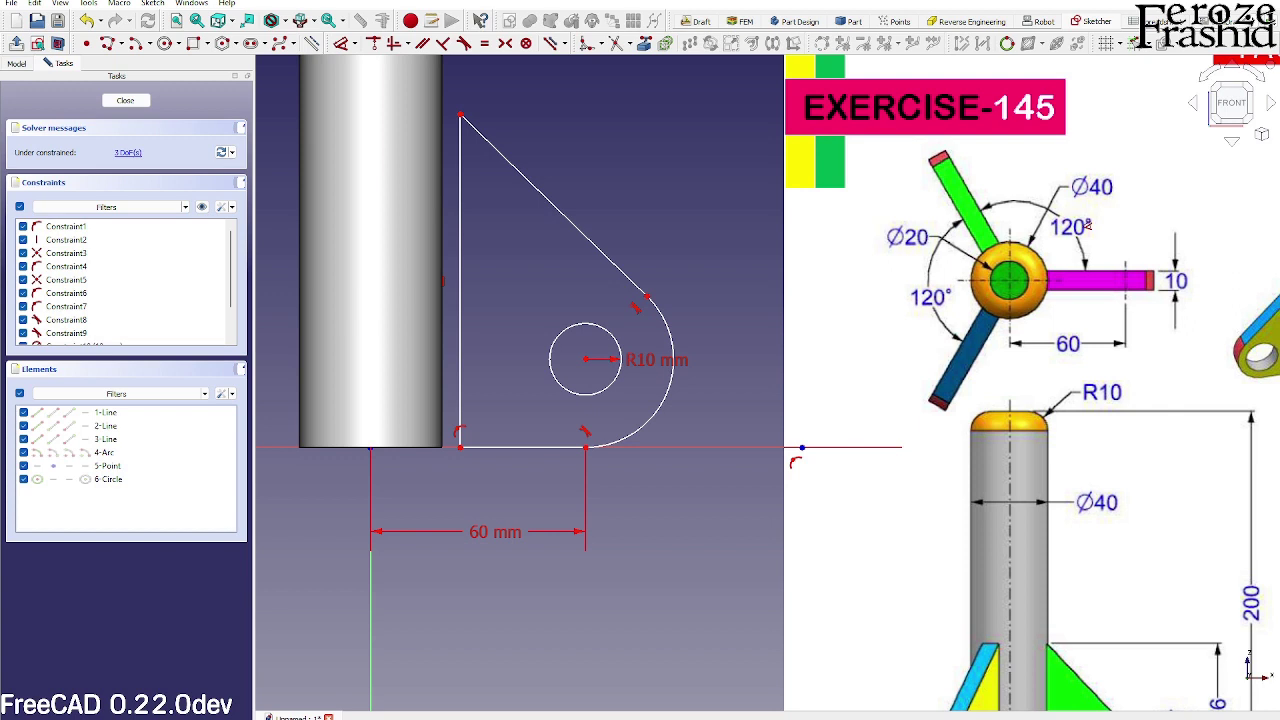
- Constrain the height of the triangle's vertical side to 79.6 mm
scroll(555, 385, "down", 2)
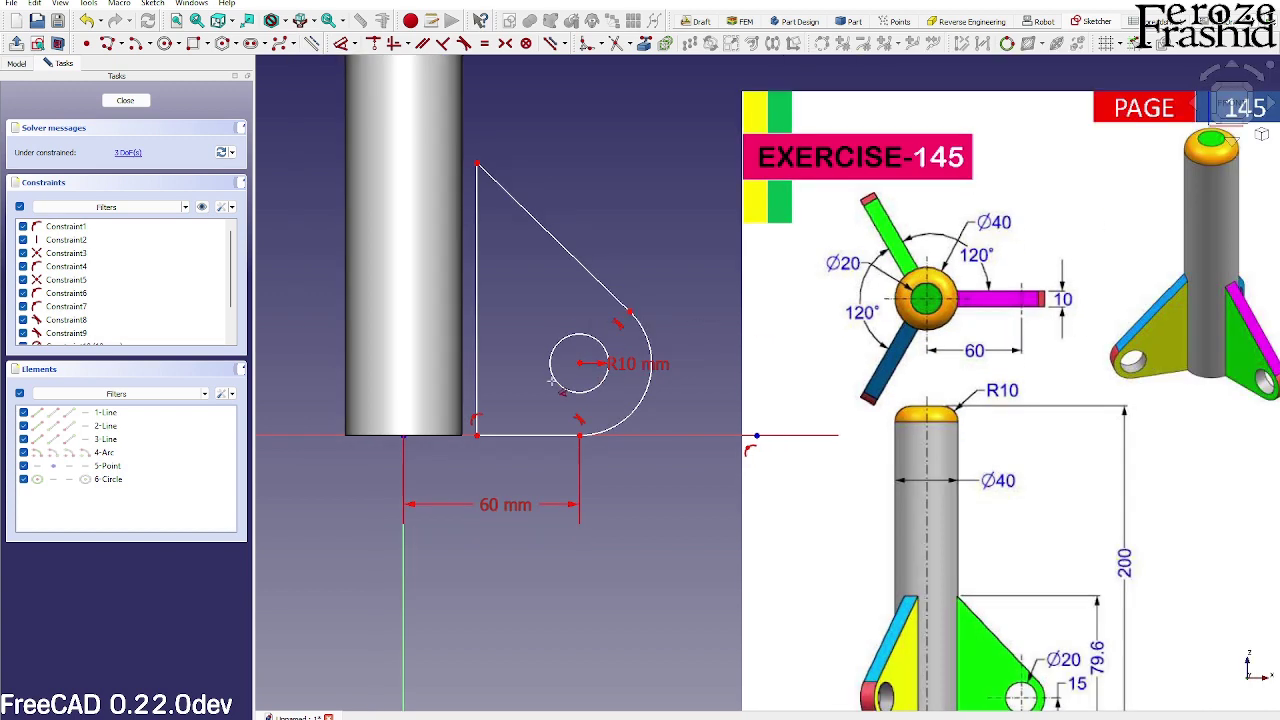
left_click(479, 290)
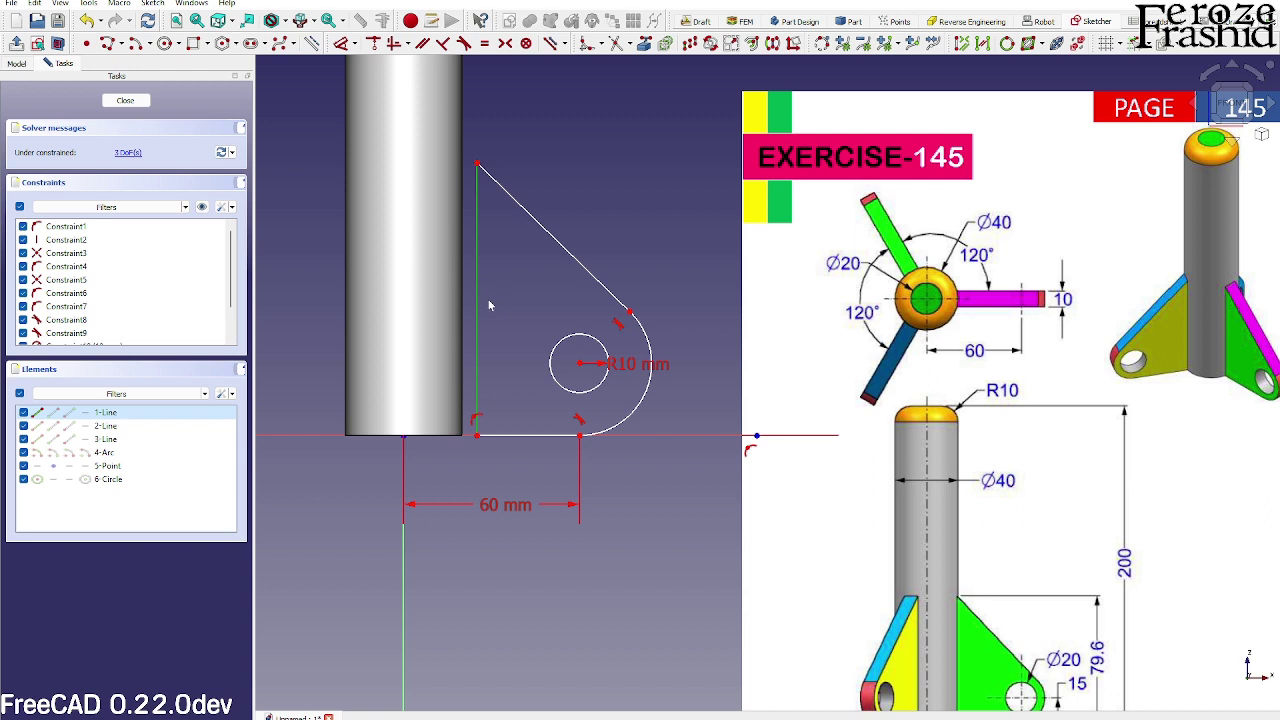
key("i")
left_click(685, 288)
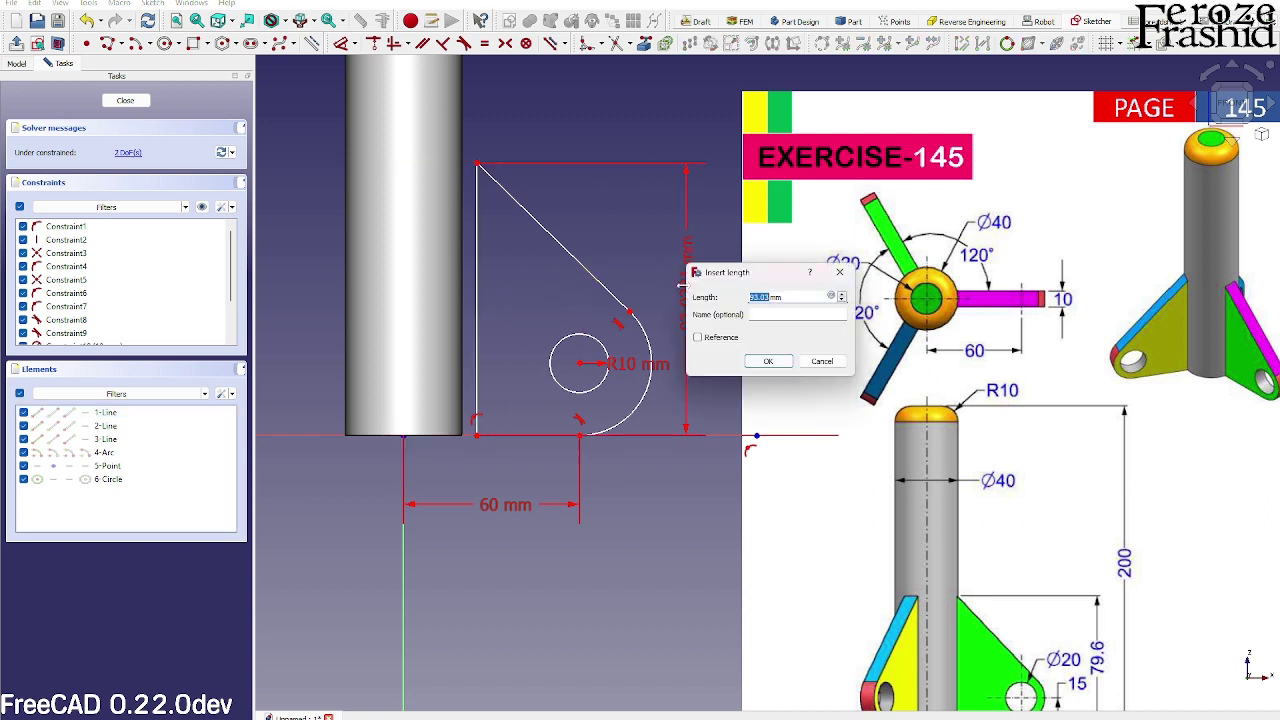
type("79.6")
key("Return")
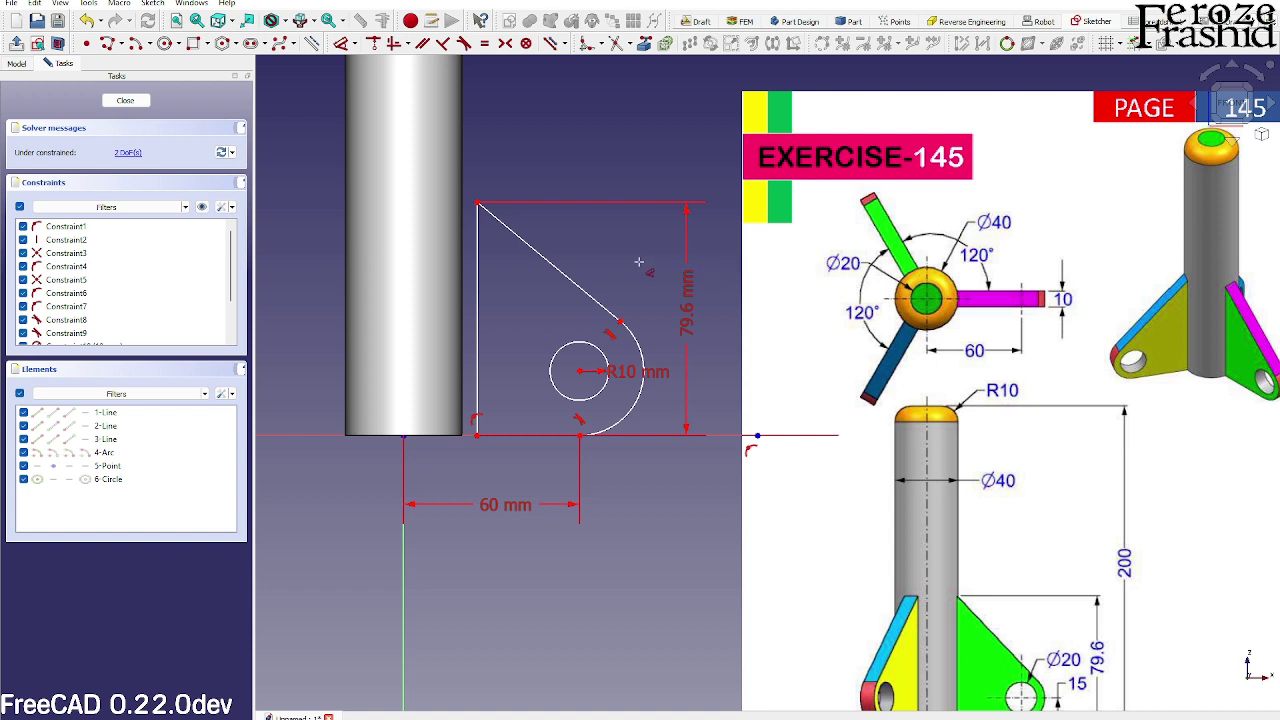
key("Escape")
- Move the triangle's lower inner corner along the horizontal axis until the vertical side lies against the cylinder's outer edge
left_click_drag(480, 442, 463, 447)
scroll(860, 398, "down", 2)
scroll(928, 580, "up", 3)
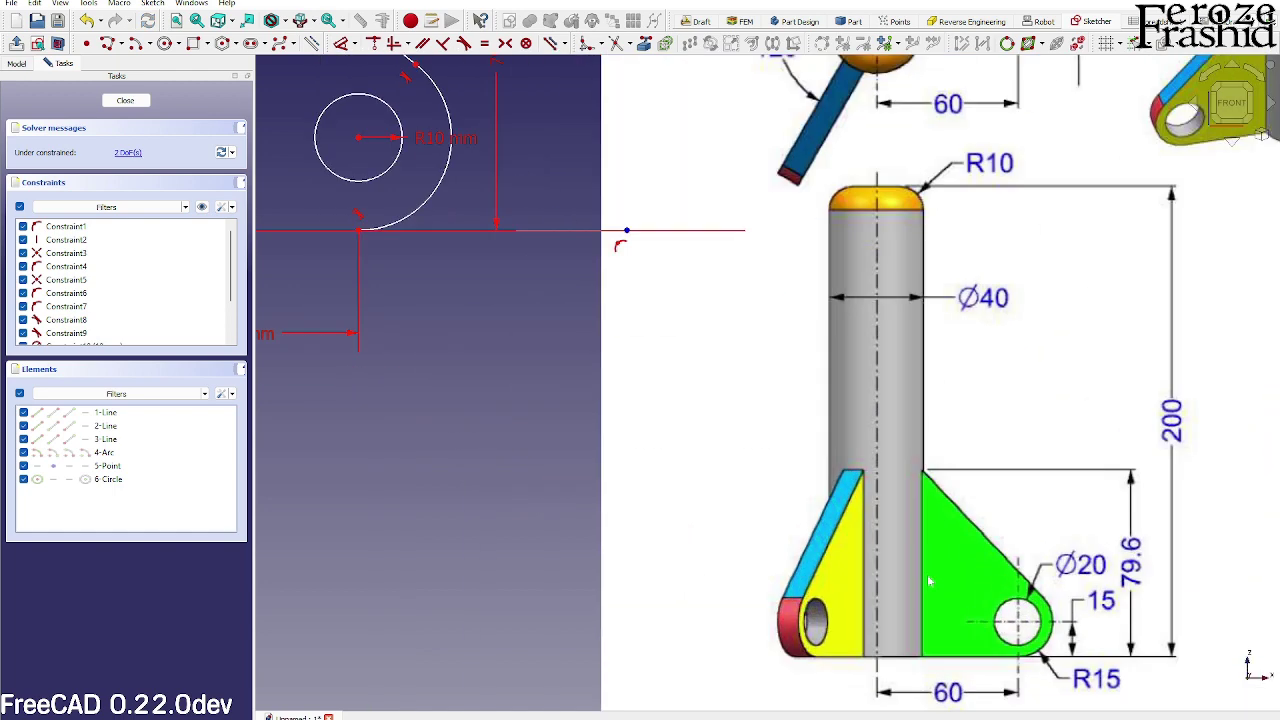
scroll(925, 560, "down", 3)
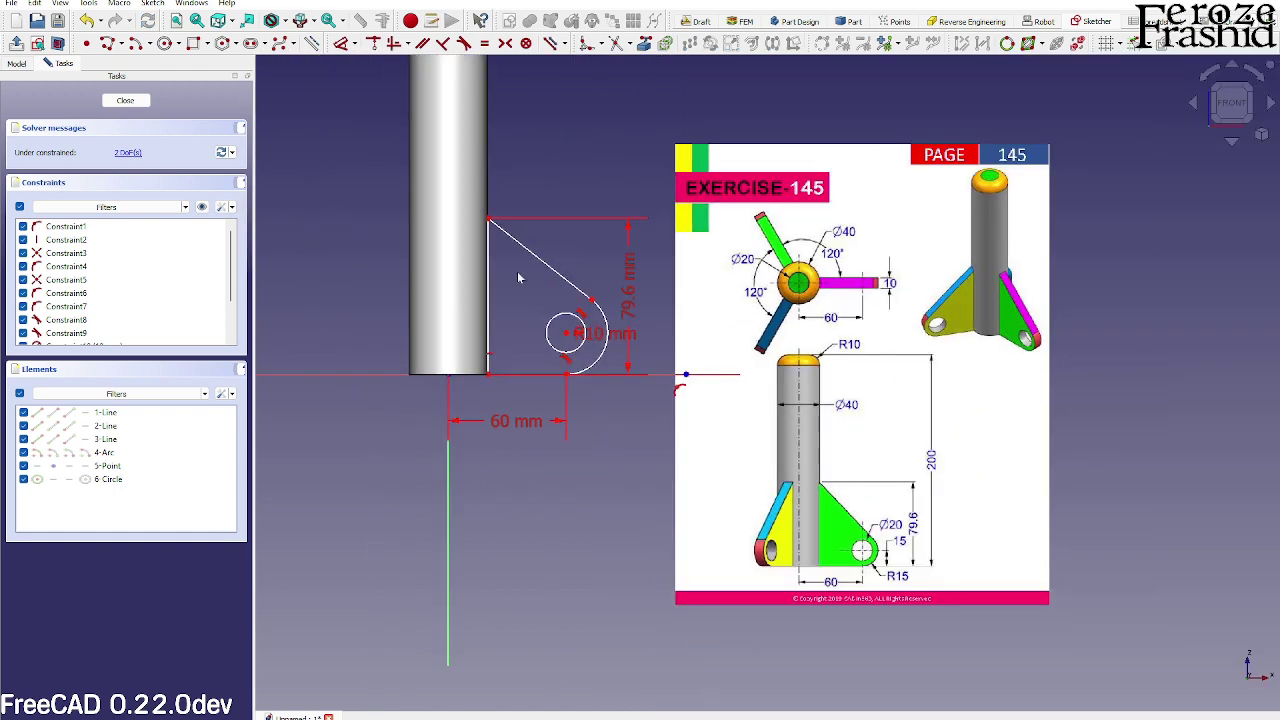
- Examine from above, obliquely and from the front how the rib profile's vertical side meets the cylinder's surface
scroll(460, 187, "up", 3)
middle_click_drag(460, 187, 713, 521)
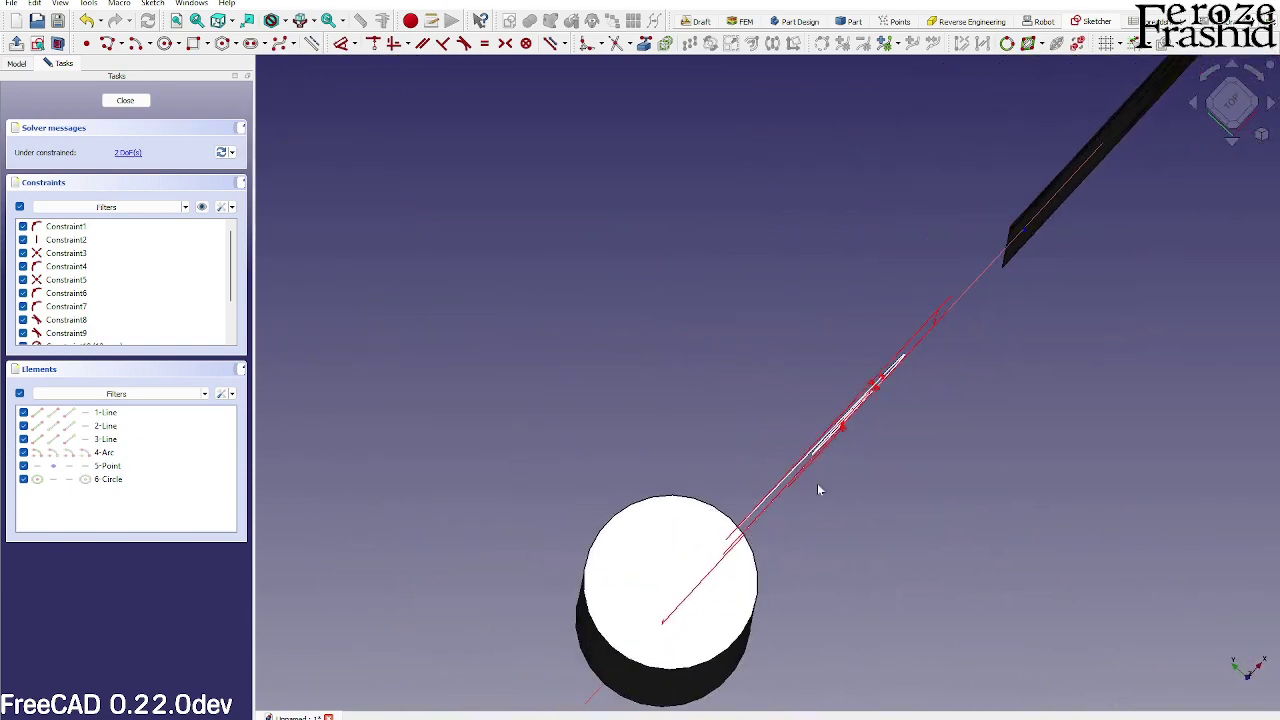
left_click(1232, 102)
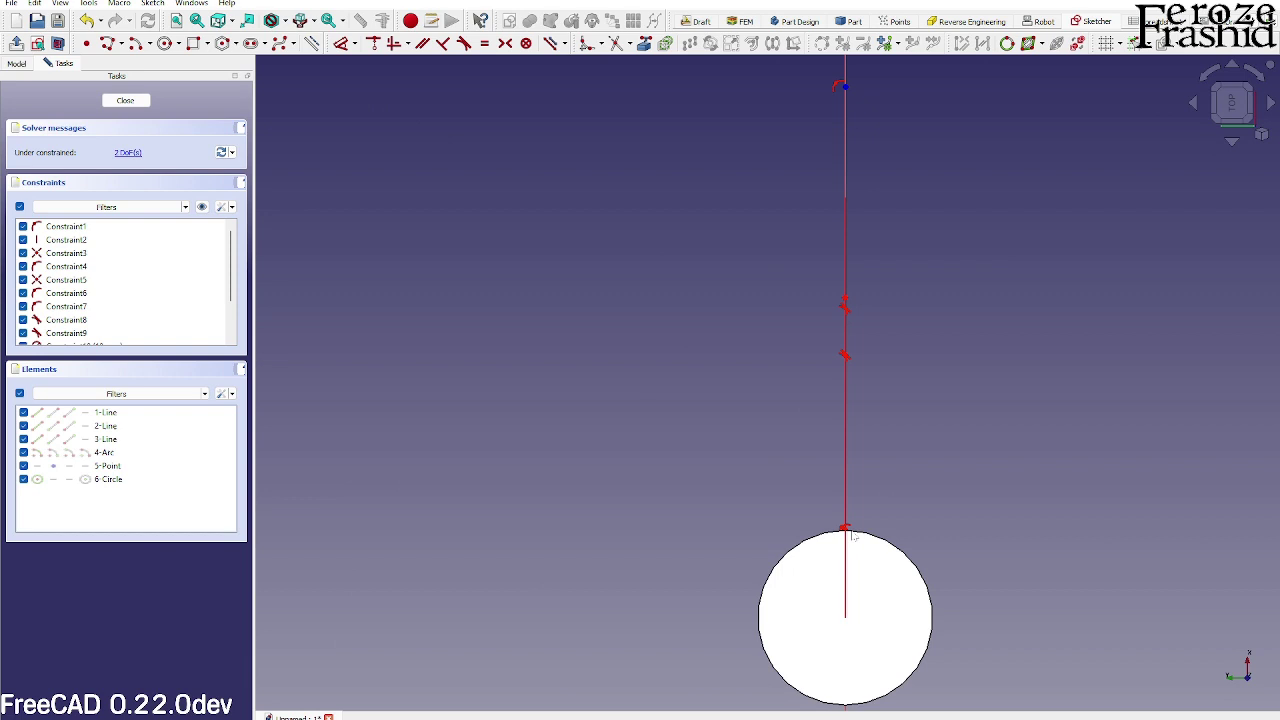
scroll(832, 542, "up", 5)
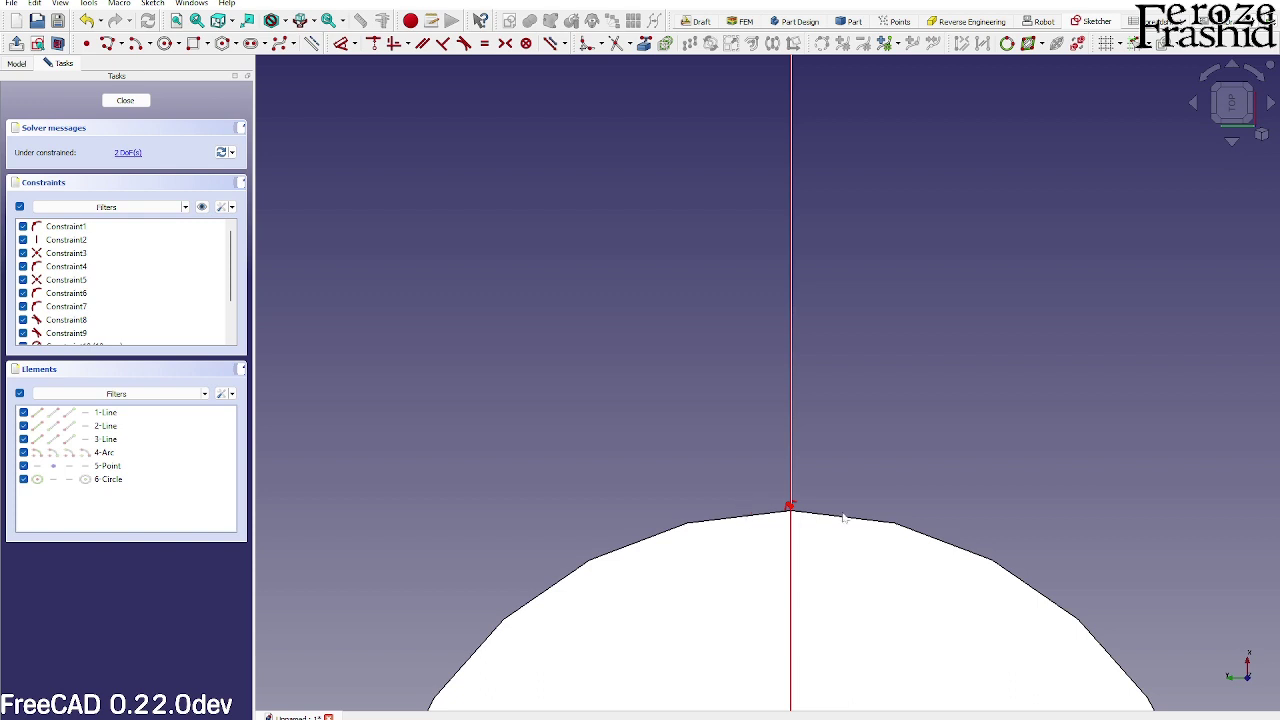
scroll(743, 466, "down", 4)
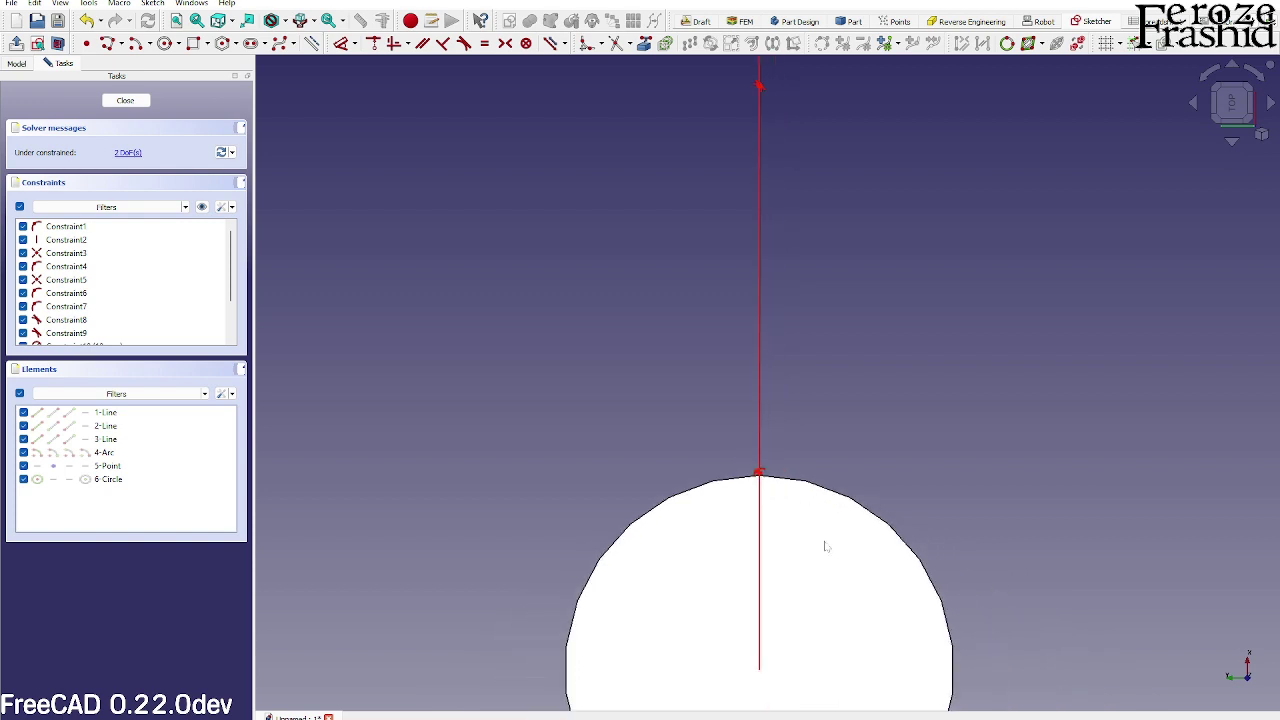
mouse_move(817, 556)
middle_mouse_down()
mouse_move(680, 546)
mouse_move(660, 524)
middle_mouse_up()
scroll(616, 343, "down", 6)
mouse_move(811, 519)
middle_mouse_down()
mouse_move(797, 522)
mouse_move(708, 449)
middle_mouse_up()
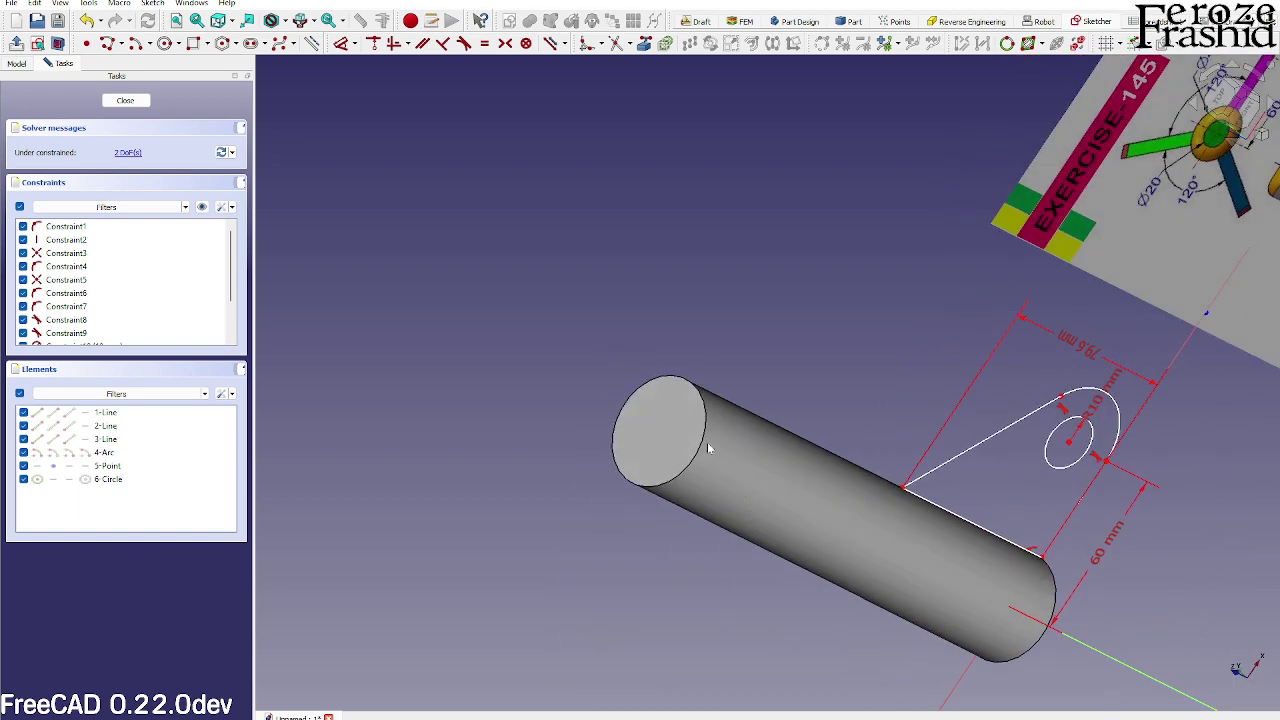
scroll(593, 349, "down", 4)
scroll(870, 516, "up", 4)
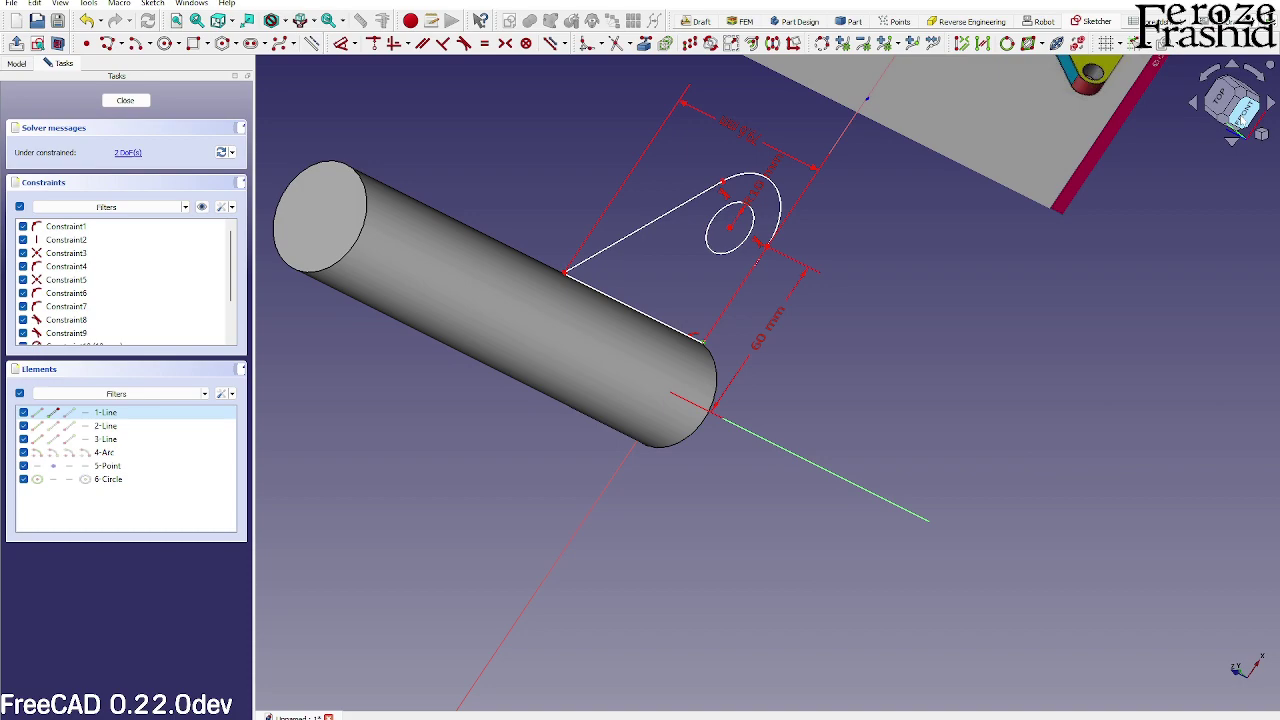
left_click(1234, 104)
left_click(1253, 73)
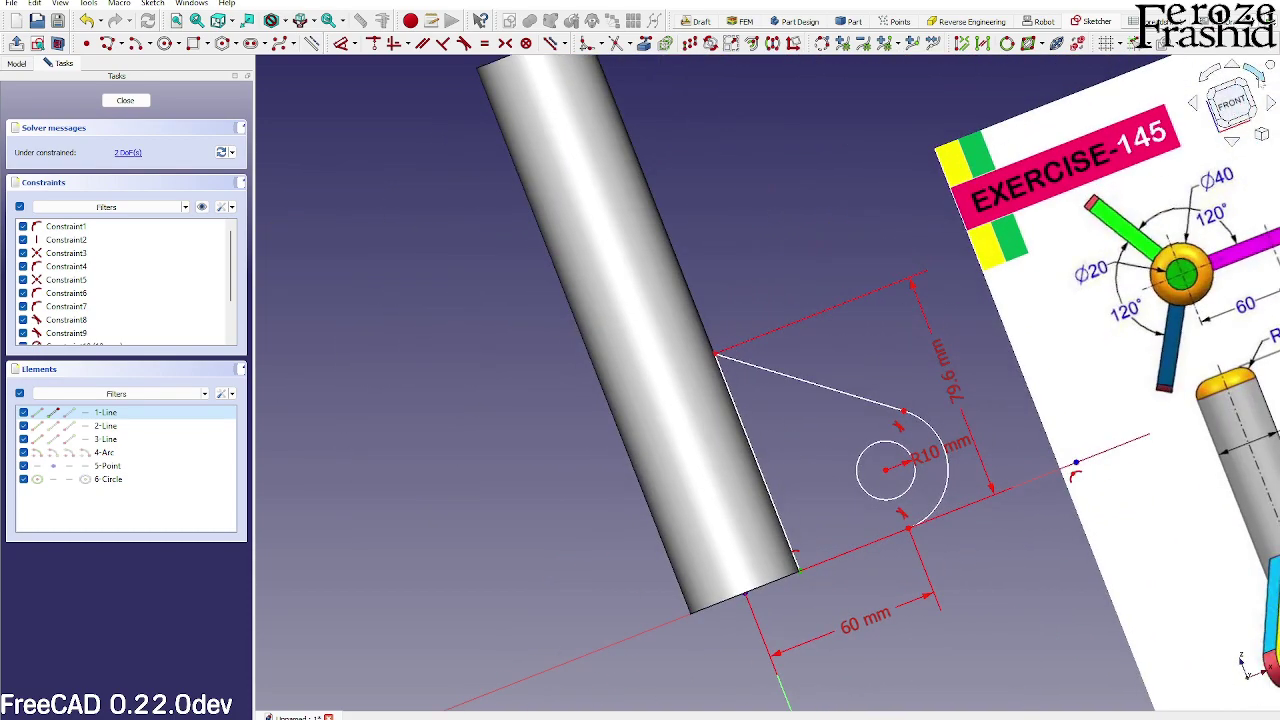
left_click(1253, 73)
left_click(1232, 104)
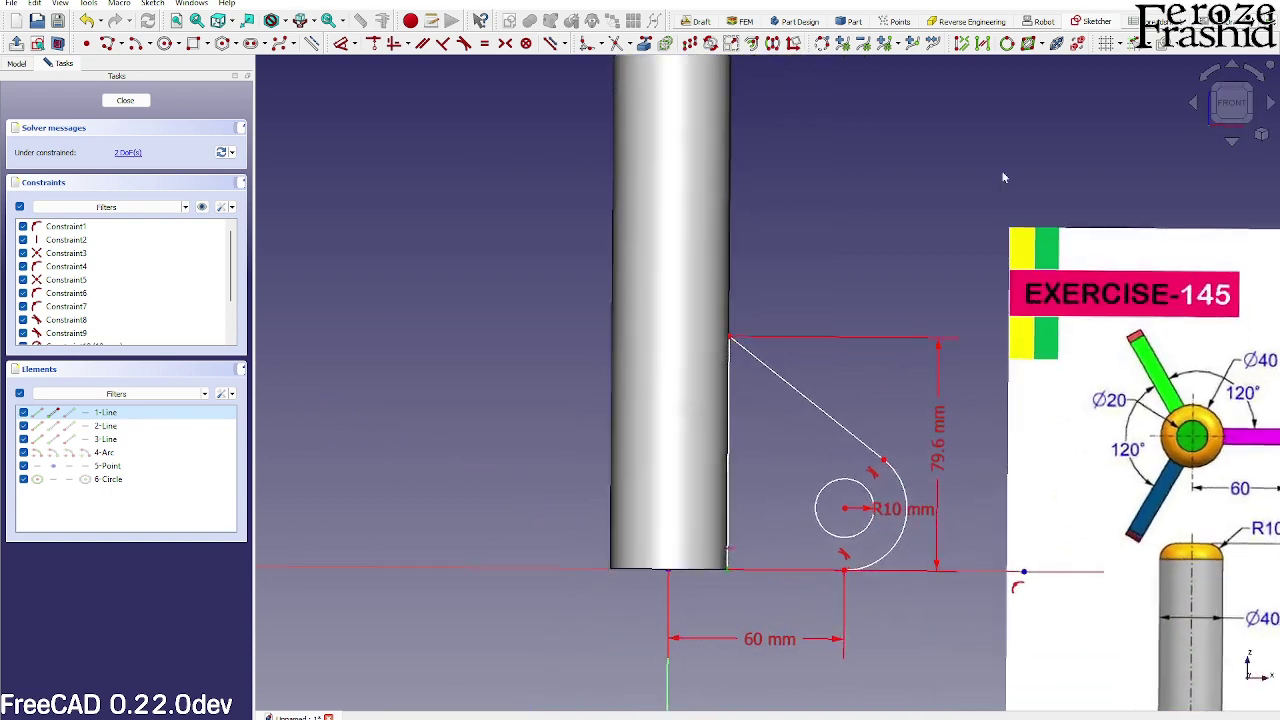
- Set the horizontal distance from the origin to the lower endpoint of the rib's vertical side to 19 mm
scroll(796, 355, "up", 4)
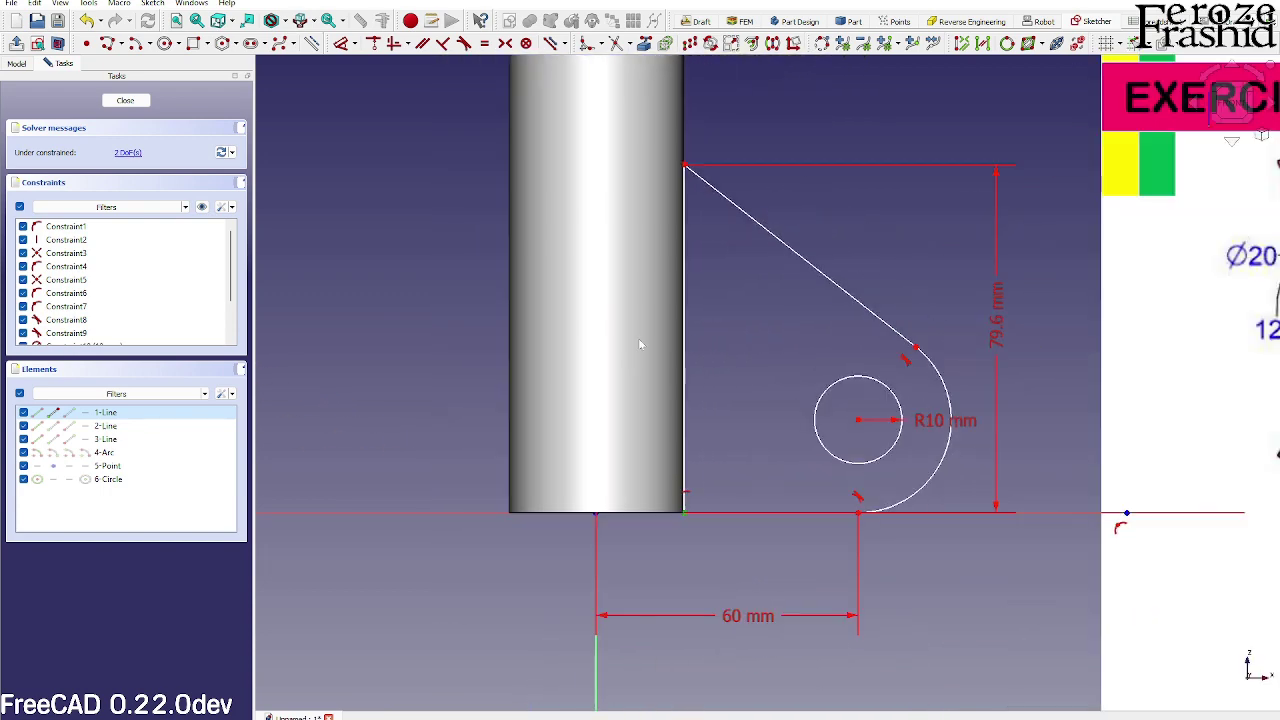
key("d")
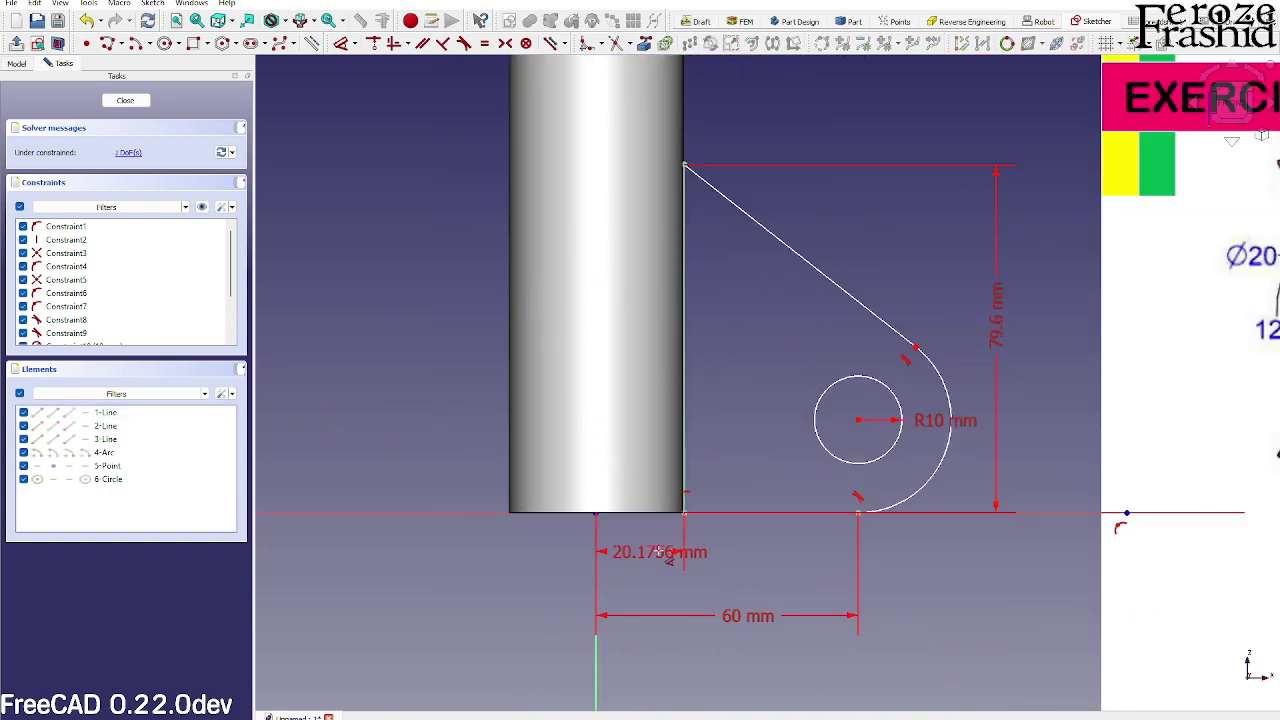
left_click(659, 556)
type("15")
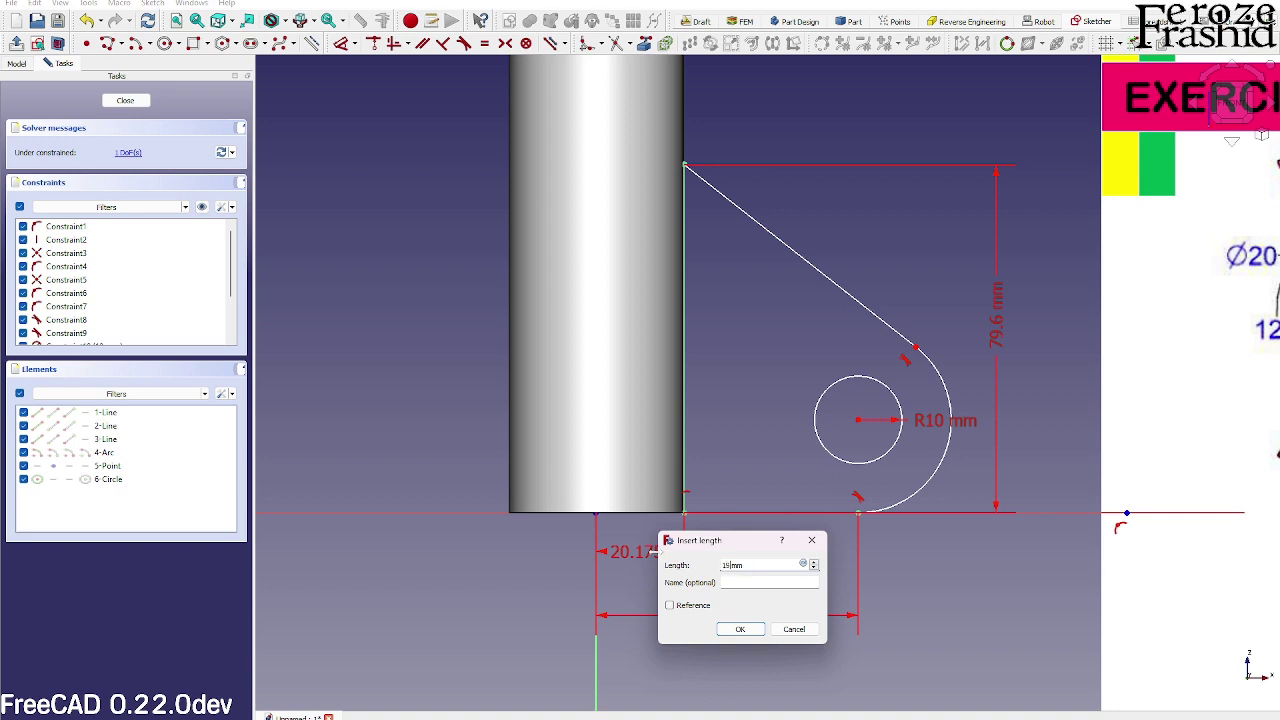
type("9")
key("Return")
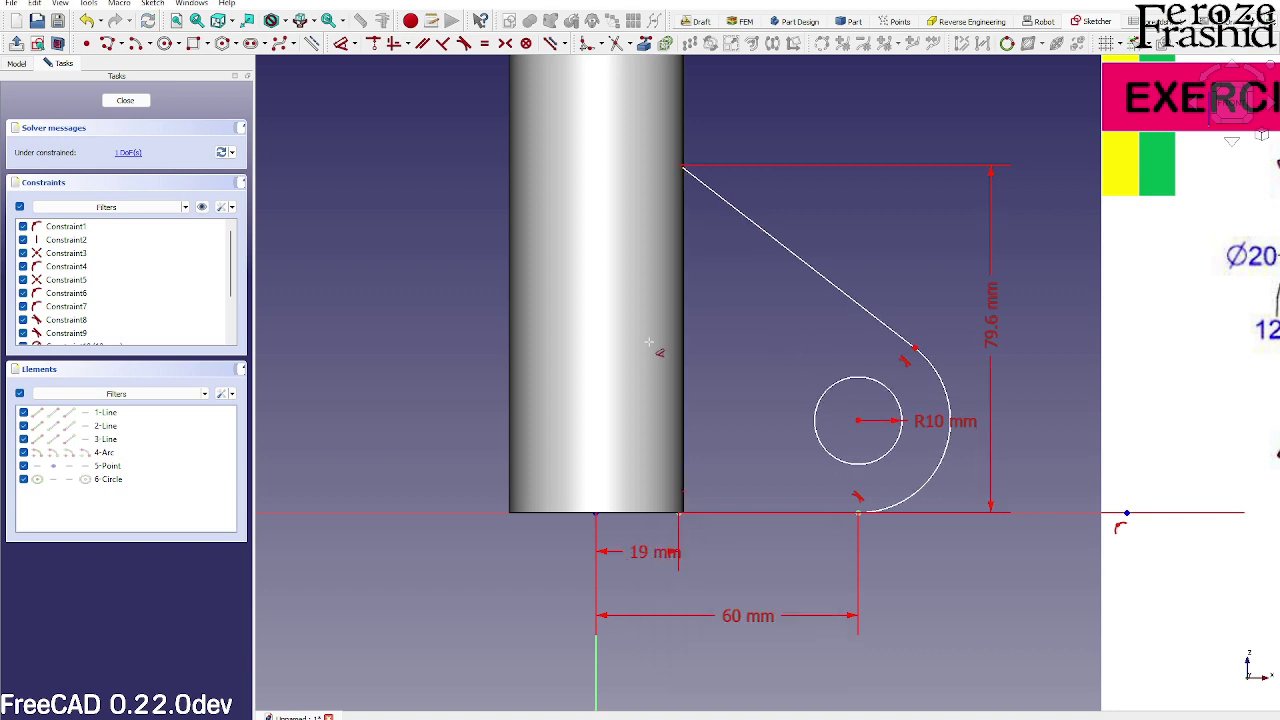
- Examine the rib profile's overlap with the cylinder's edge, close up at its upper corner and from oblique angles
scroll(684, 167, "up", 5)
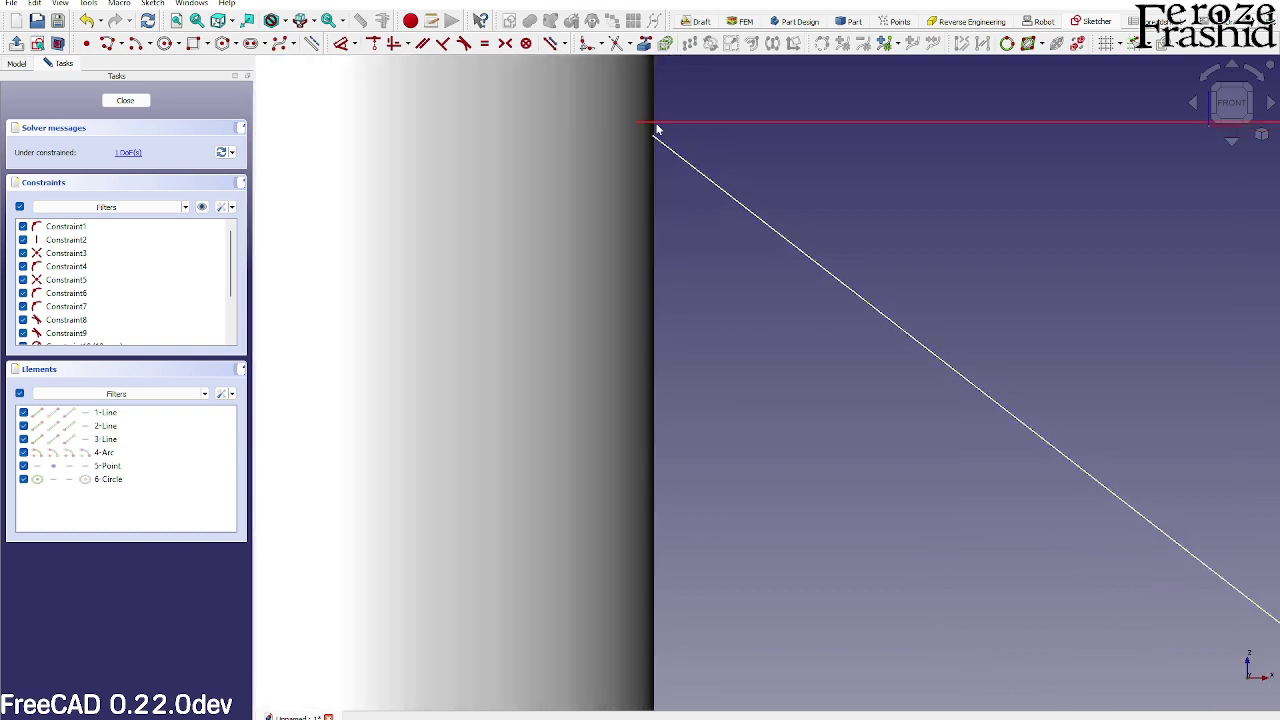
scroll(614, 148, "down", 4)
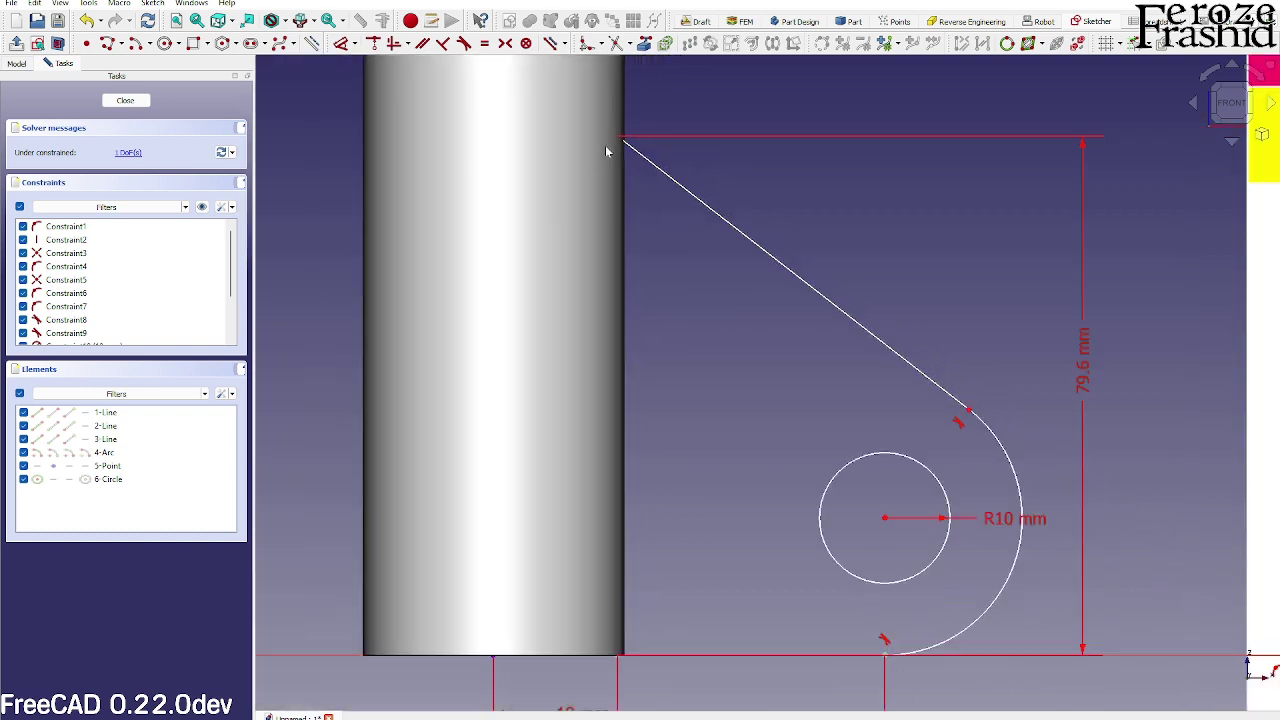
middle_click_drag(808, 254, 758, 314)
scroll(688, 450, "down", 4)
middle_click_drag(800, 206, 769, 255)
scroll(772, 147, "up", 5)
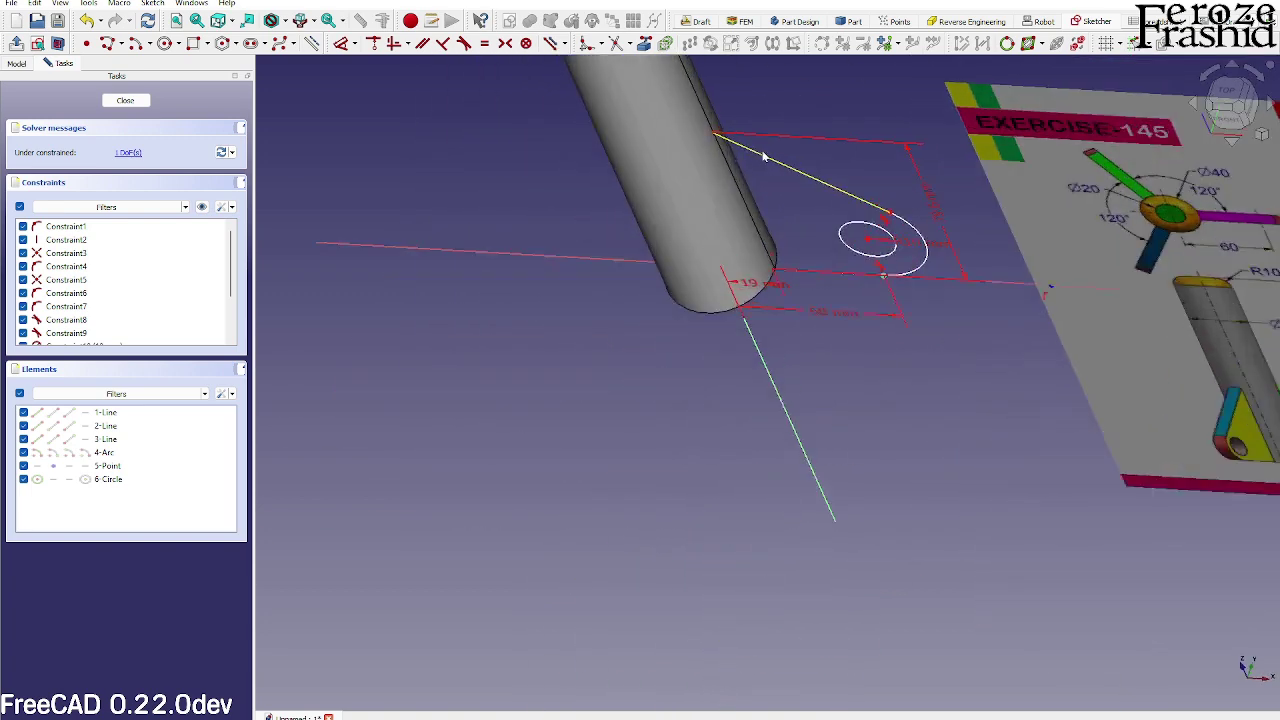
mouse_move(751, 353)
middle_mouse_down()
mouse_move(786, 366)
mouse_move(769, 458)
mouse_move(777, 409)
mouse_move(968, 250)
middle_mouse_up()
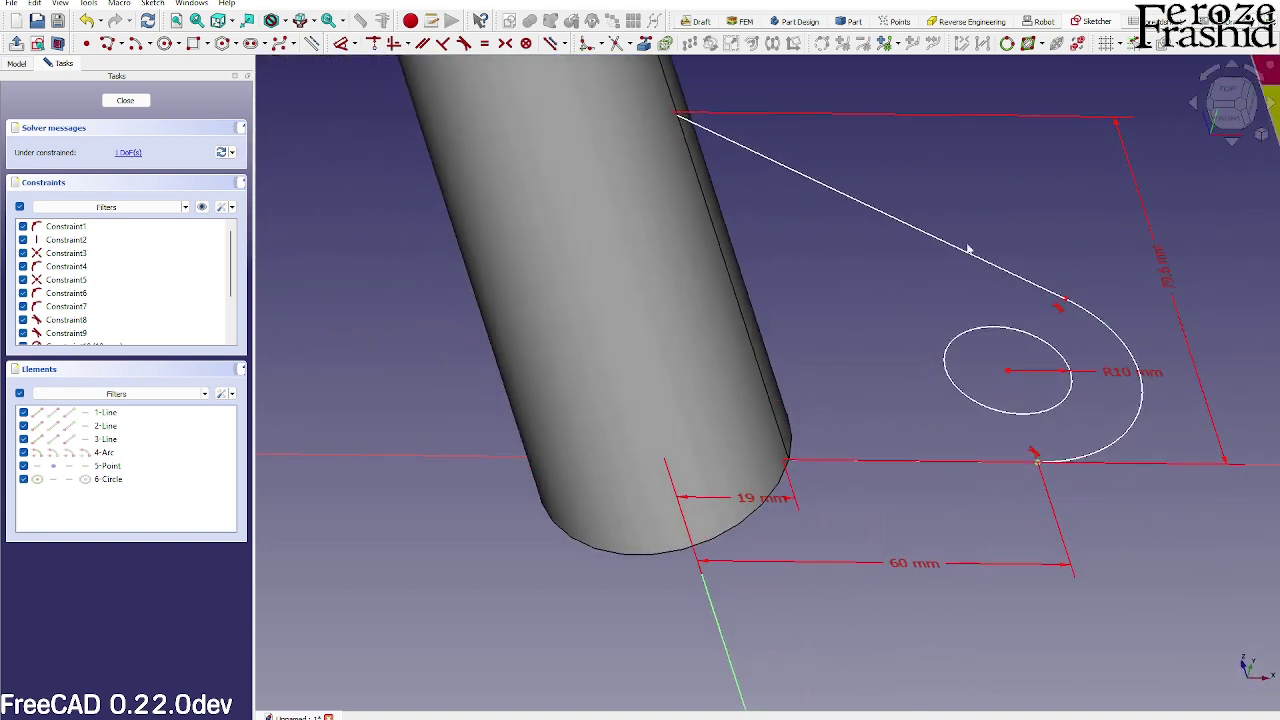
- Leave the rib sketch, reopen it for editing and hide the cylinder
left_click(144, 102)
left_click(60, 145)
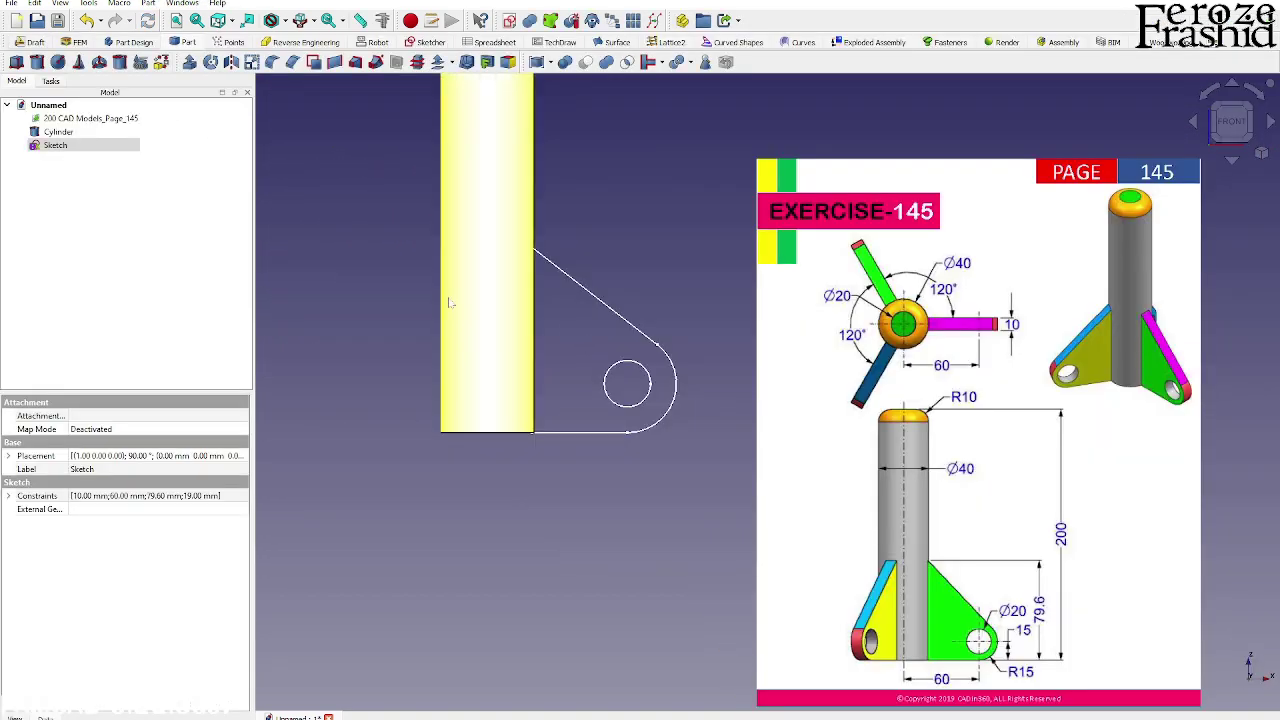
double_click(81, 146)
left_click(16, 63)
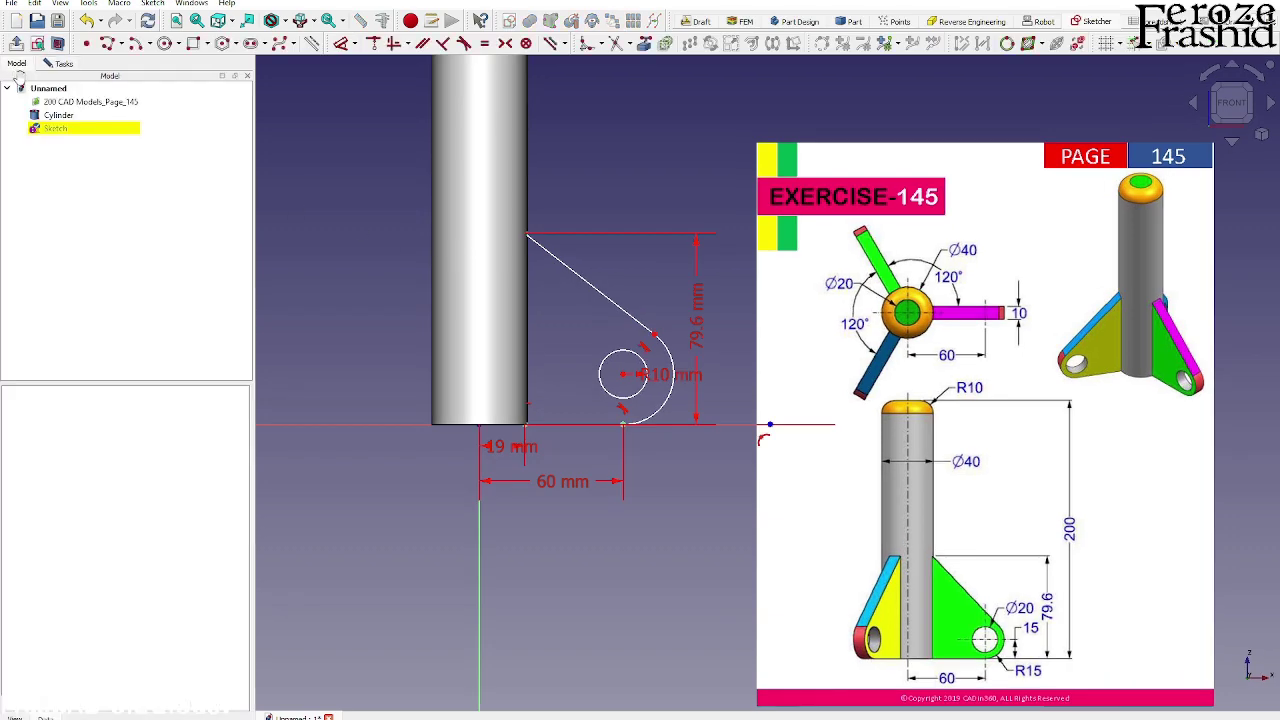
left_click(58, 115)
key("space")
scroll(570, 345, "up", 2)
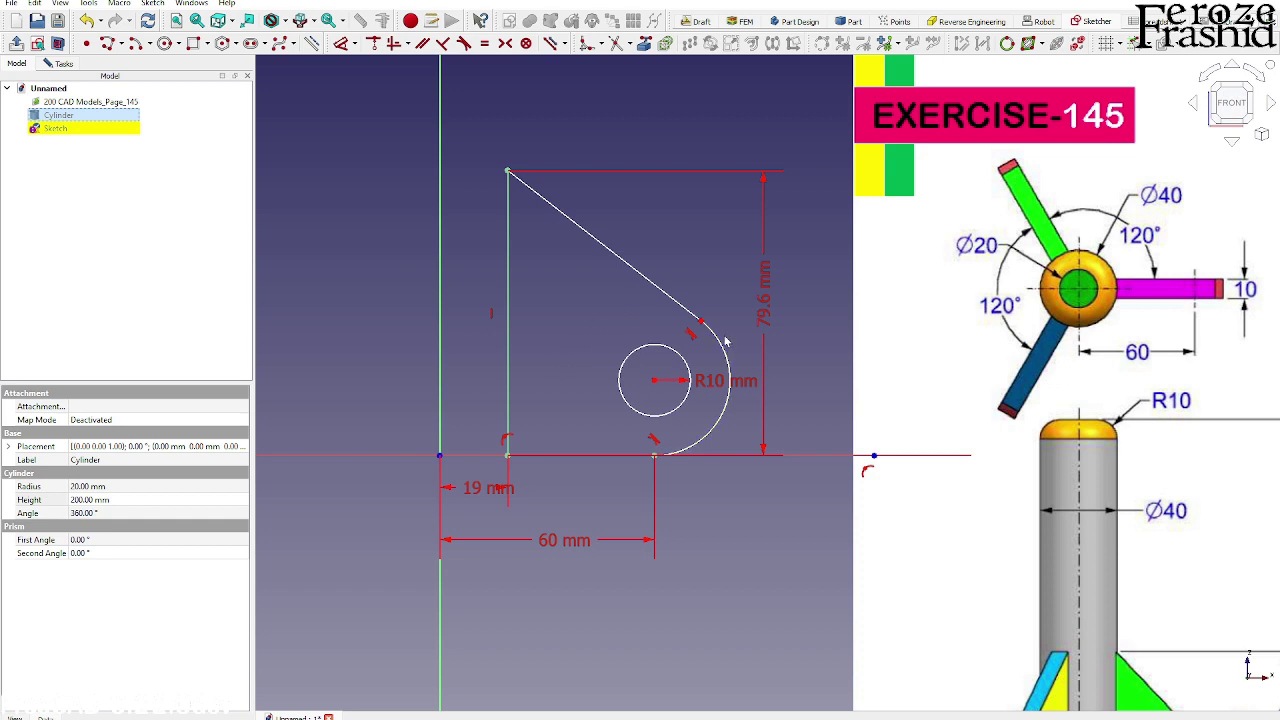
- Constrain the radius of the rib's rounded outer corner arc to 15 mm
mouse_move(702, 321)
left_mouse_down()
mouse_move(718, 331)
mouse_move(702, 315)
left_mouse_up()
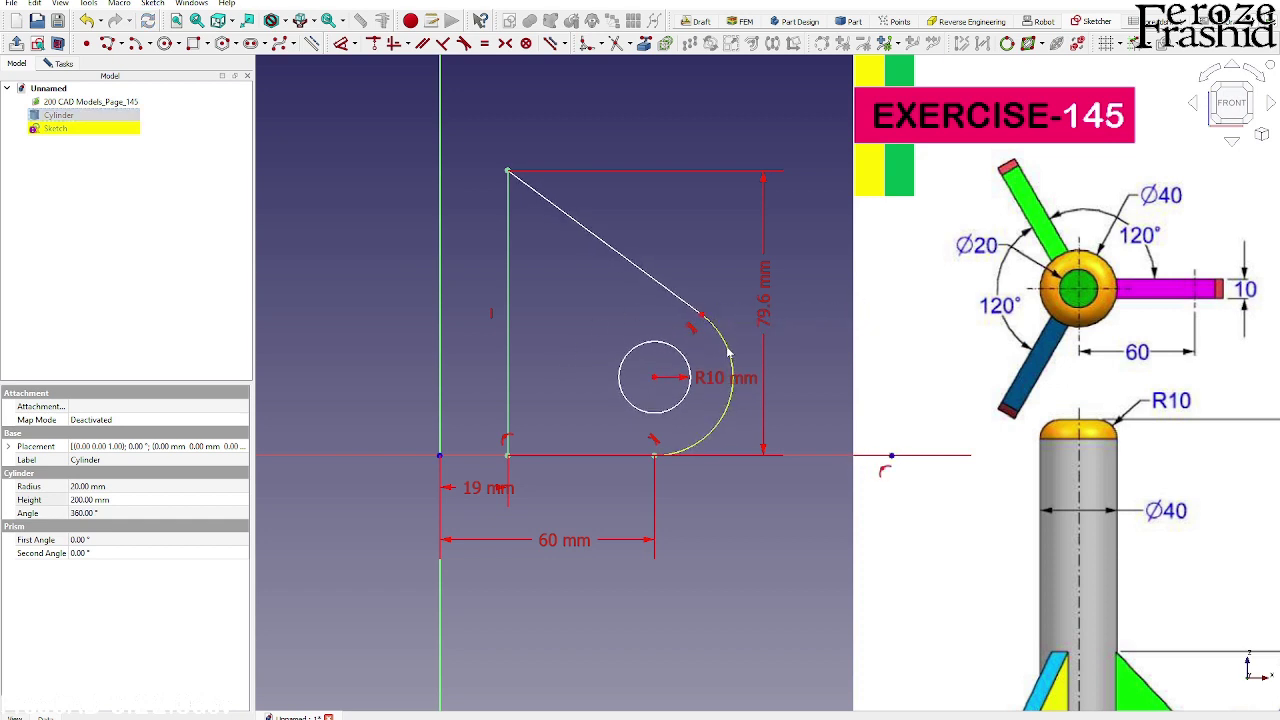
scroll(555, 354, "down", 1)
key("shift+r")
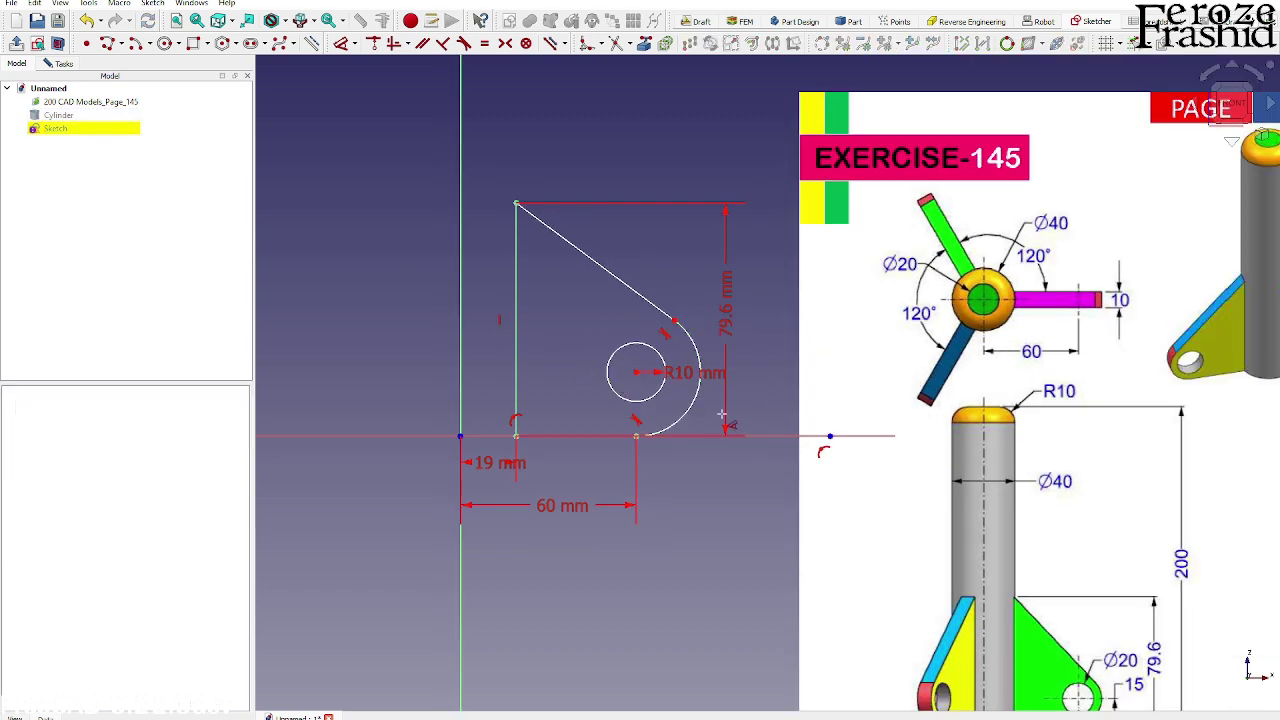
left_click(698, 355)
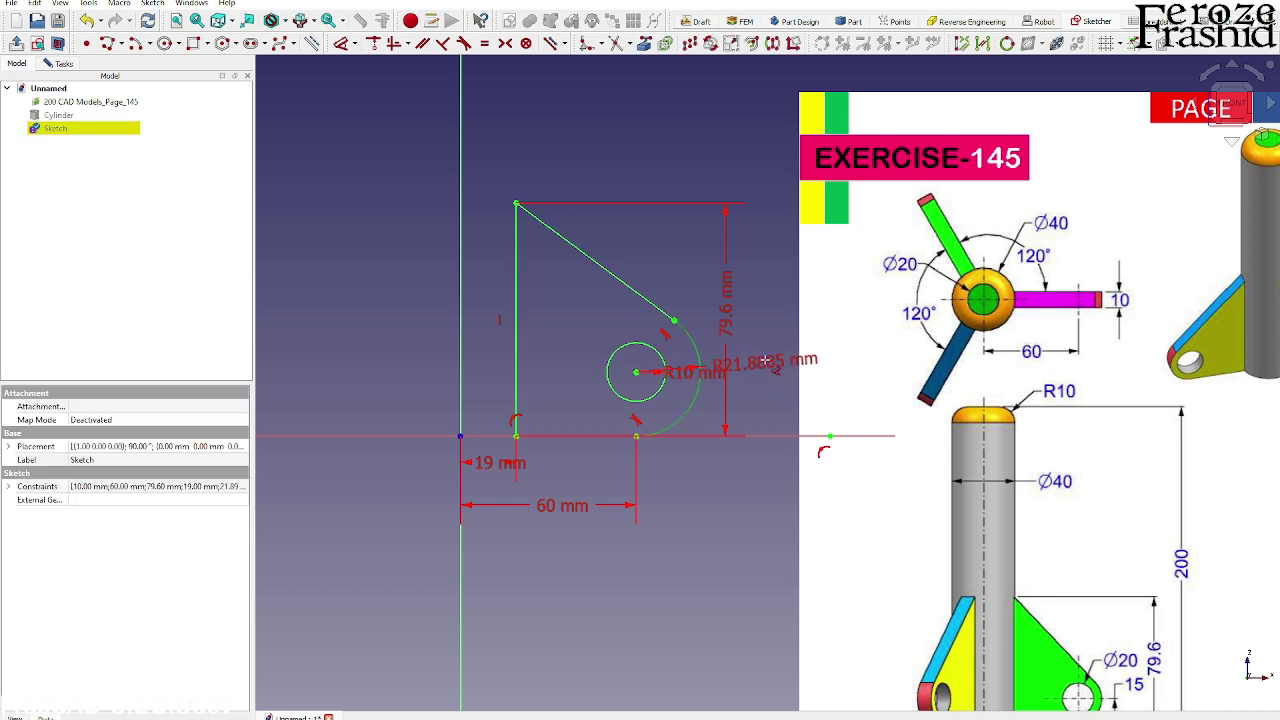
left_click(760, 364)
type("15")
key("Return")
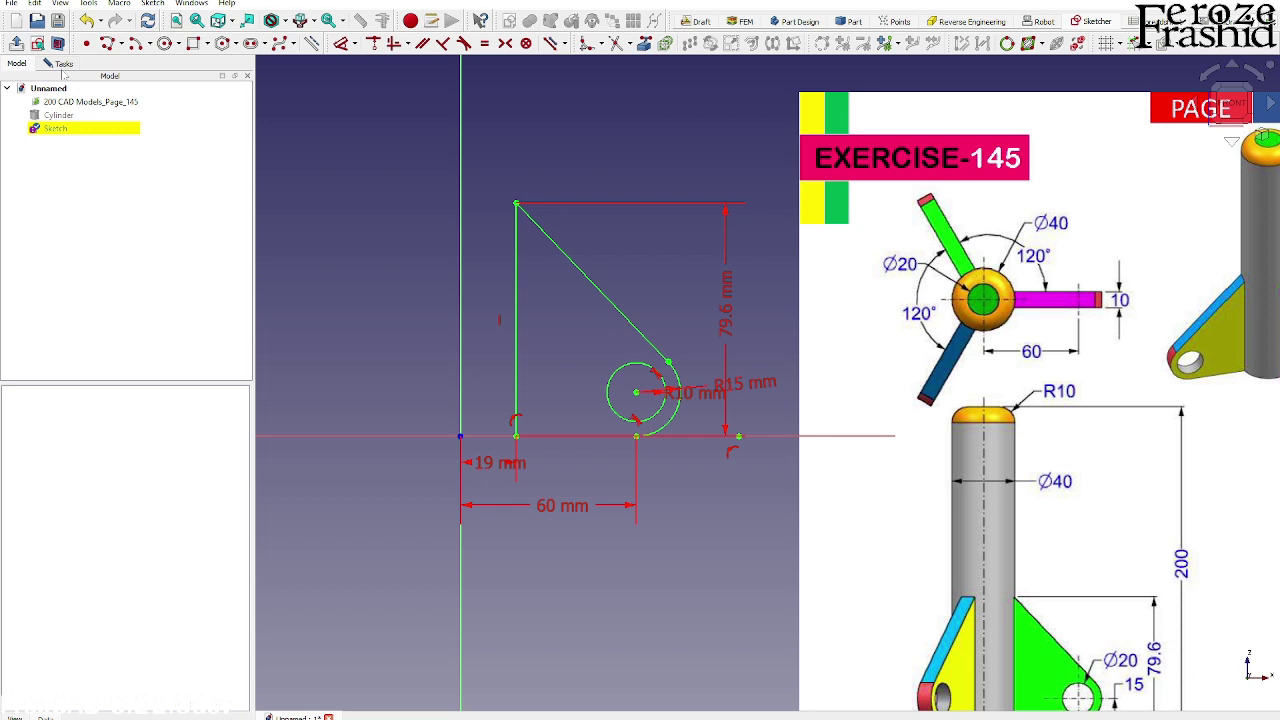
- Finish editing the rib sketch and rename it sksFin
left_click(64, 63)
left_click(125, 100)
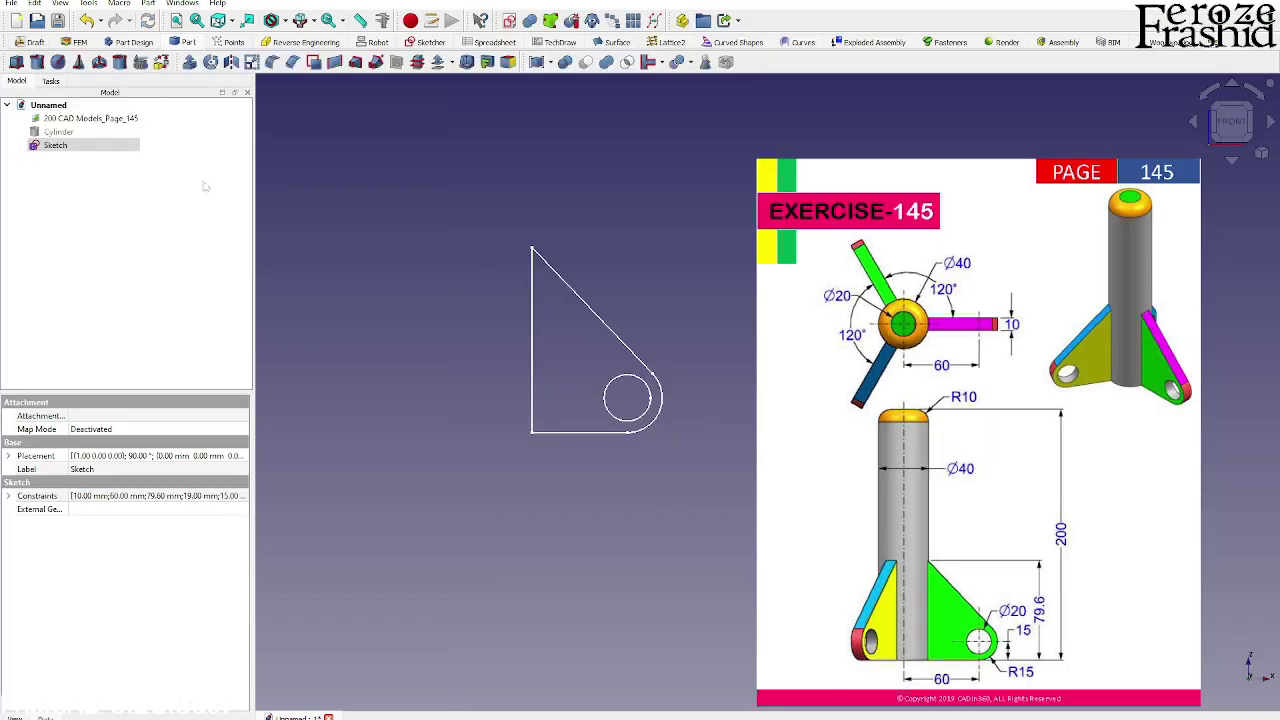
left_click(72, 146)
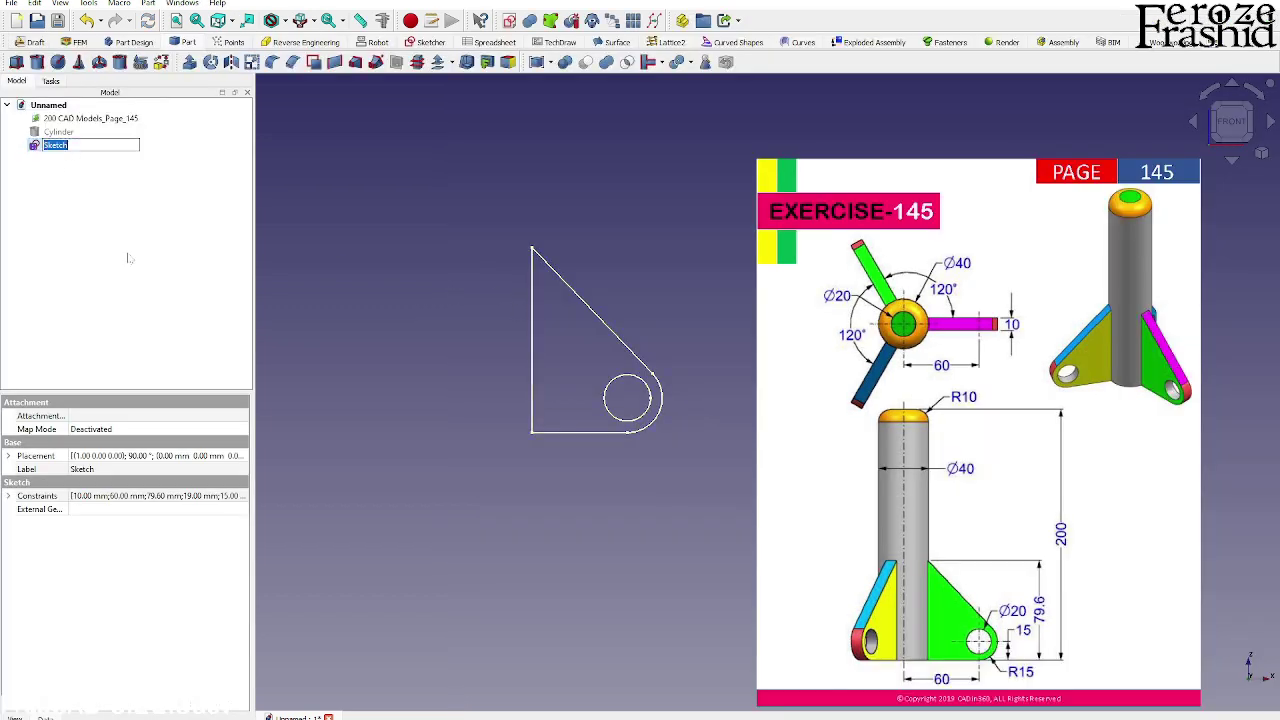
type("sksFin")
key("Return")
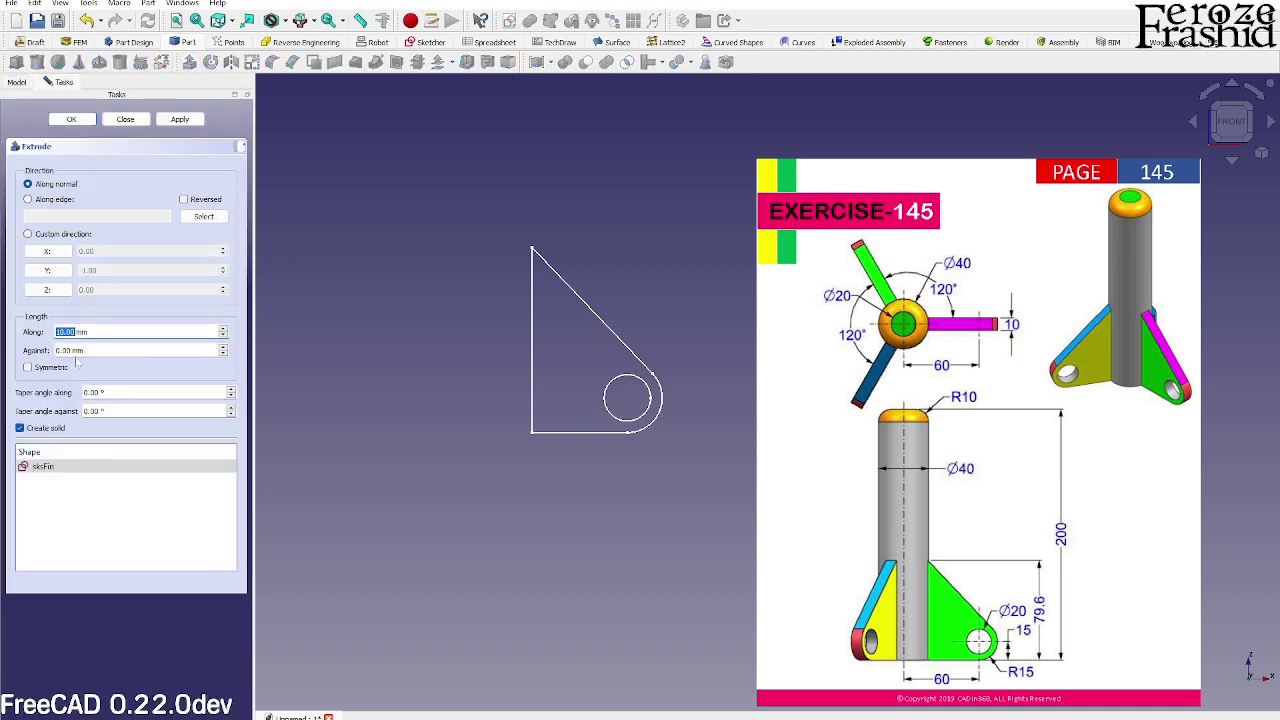
- Extrude sksFin along its normal as a solid, 10 mm thick and symmetric about the sketch plane
left_click(50, 367)
left_click(180, 119)
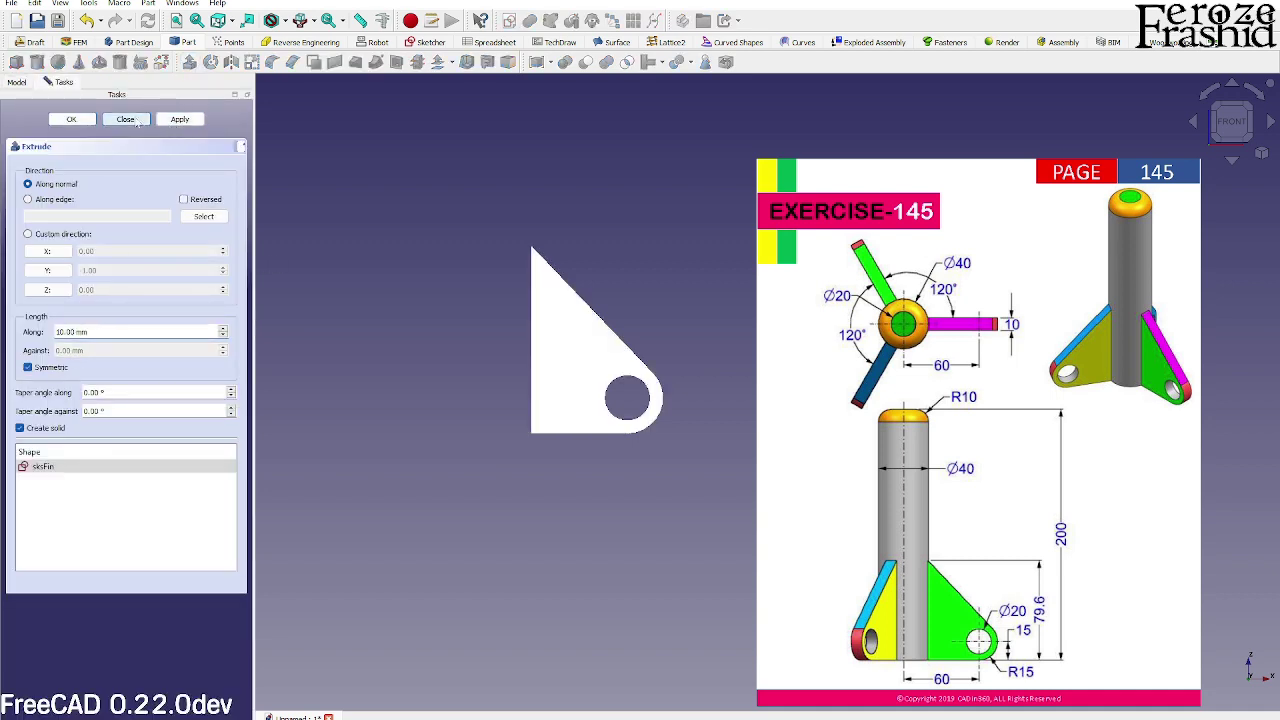
left_click(134, 122)
- Show the hidden cylinder again and view it together with the extruded rib from above
middle_click_drag(631, 337, 636, 466)
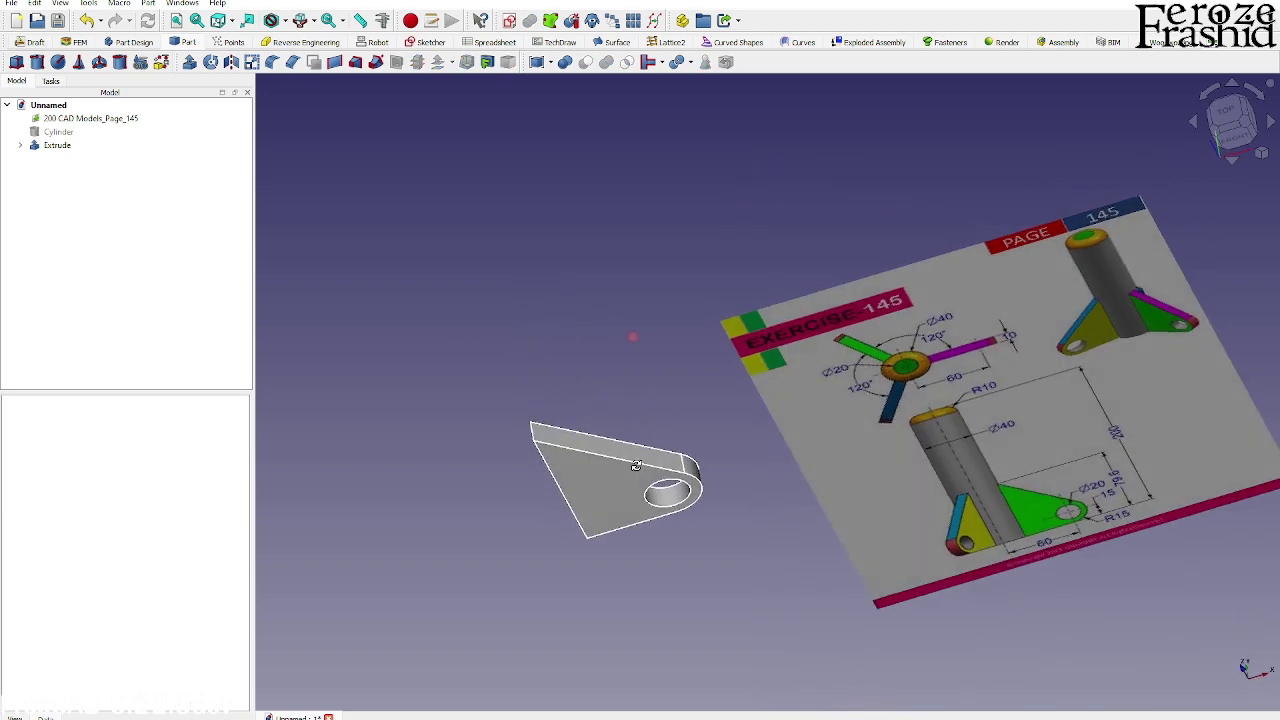
left_click(60, 131)
key("space")
middle_click_drag(266, 242, 757, 430)
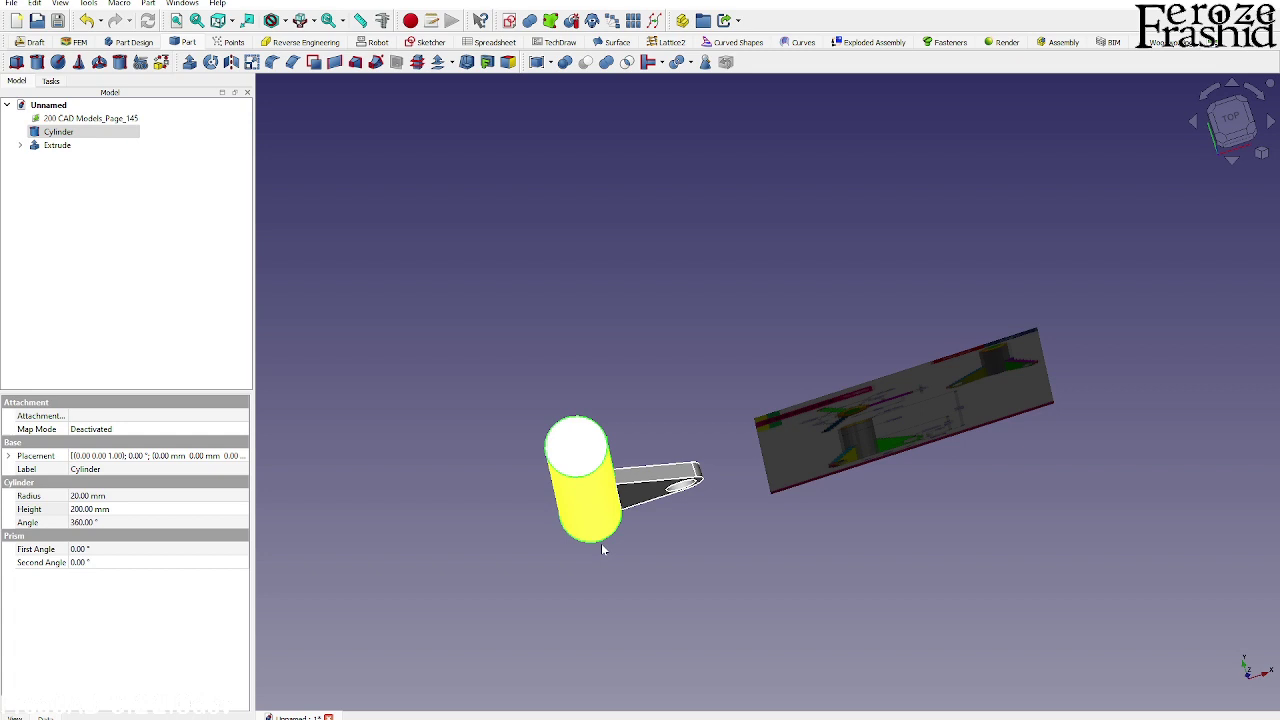
- Create a fused polar array of the extruded rib with 3 elements over 360° around the origin
left_click(1229, 118)
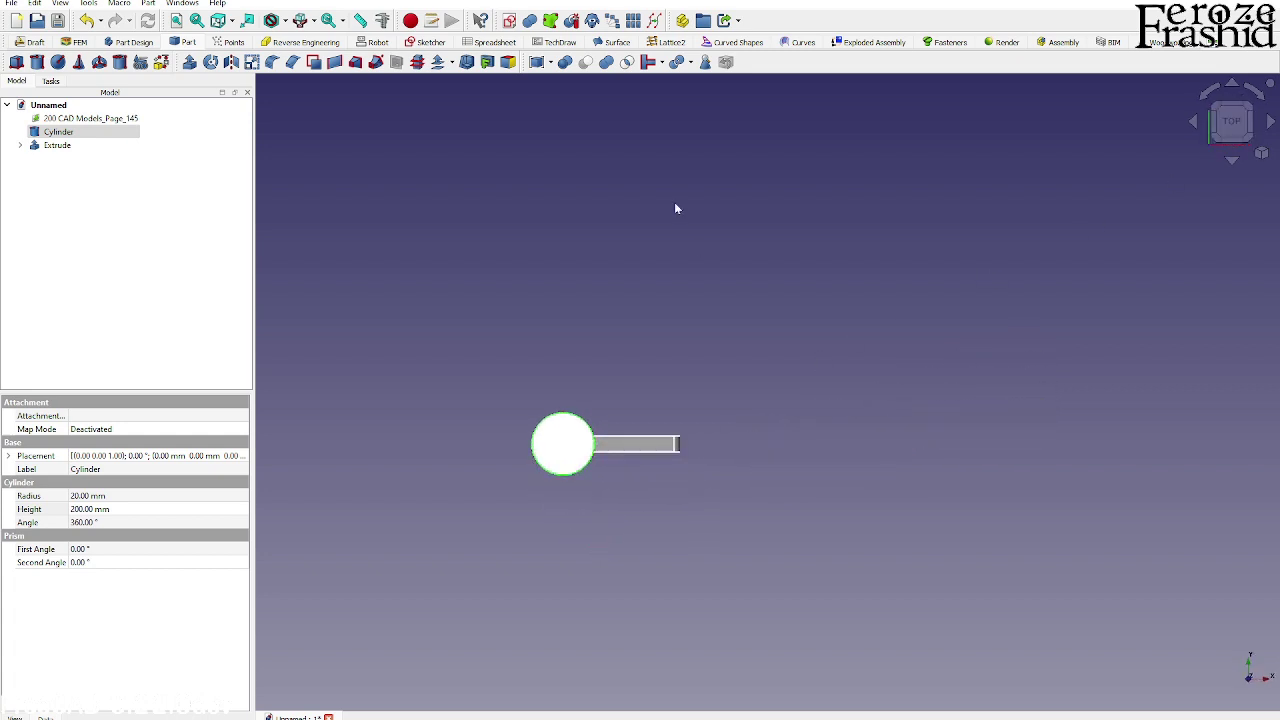
left_click(612, 20)
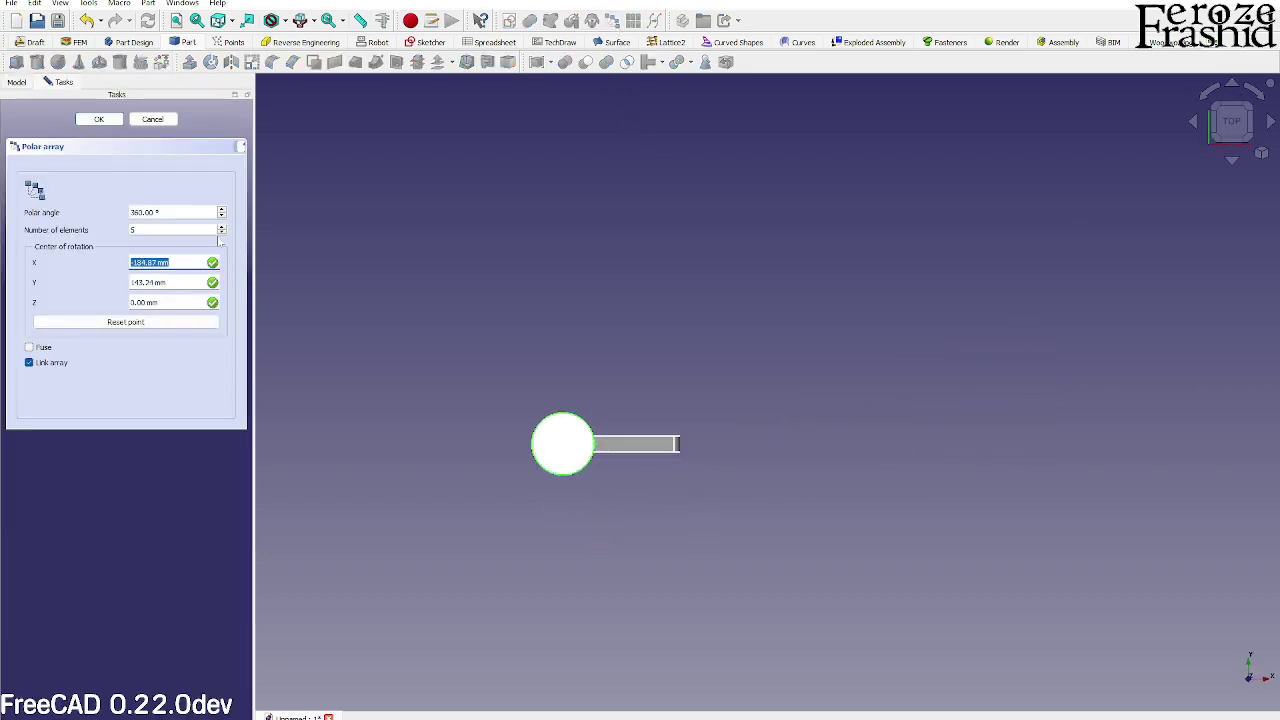
left_click(149, 231)
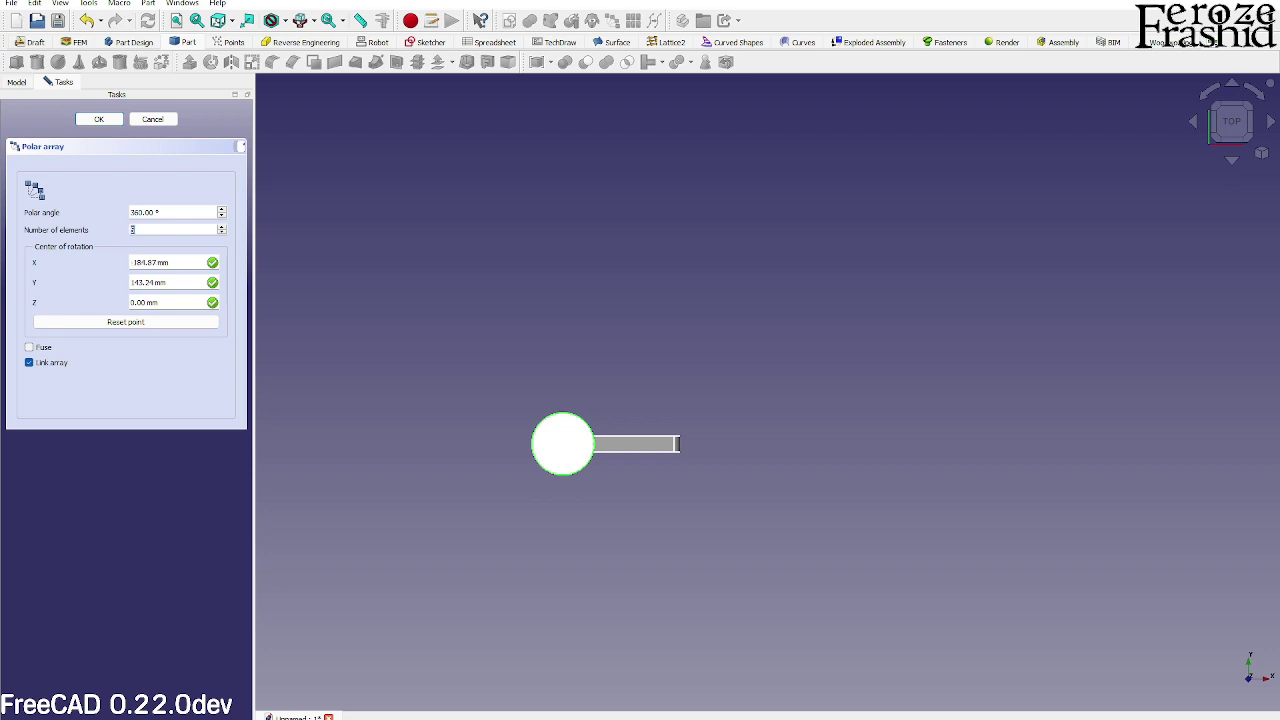
left_click(110, 322)
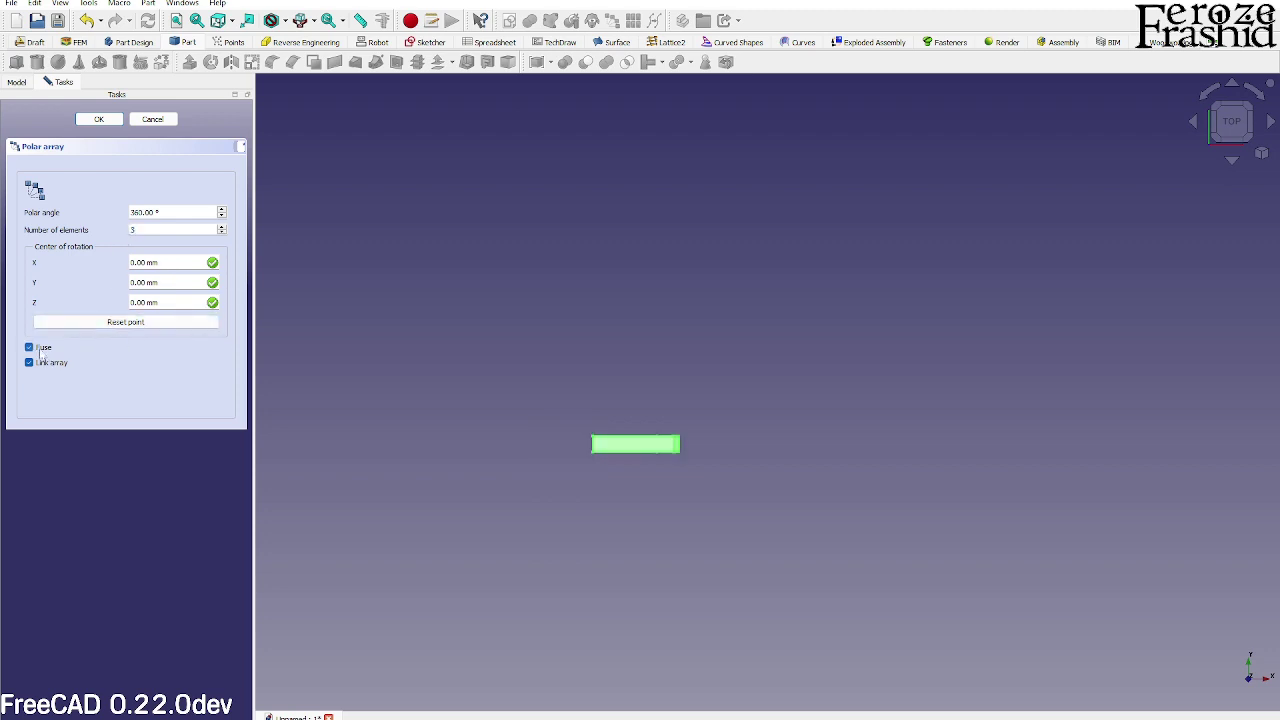
left_click(99, 119)
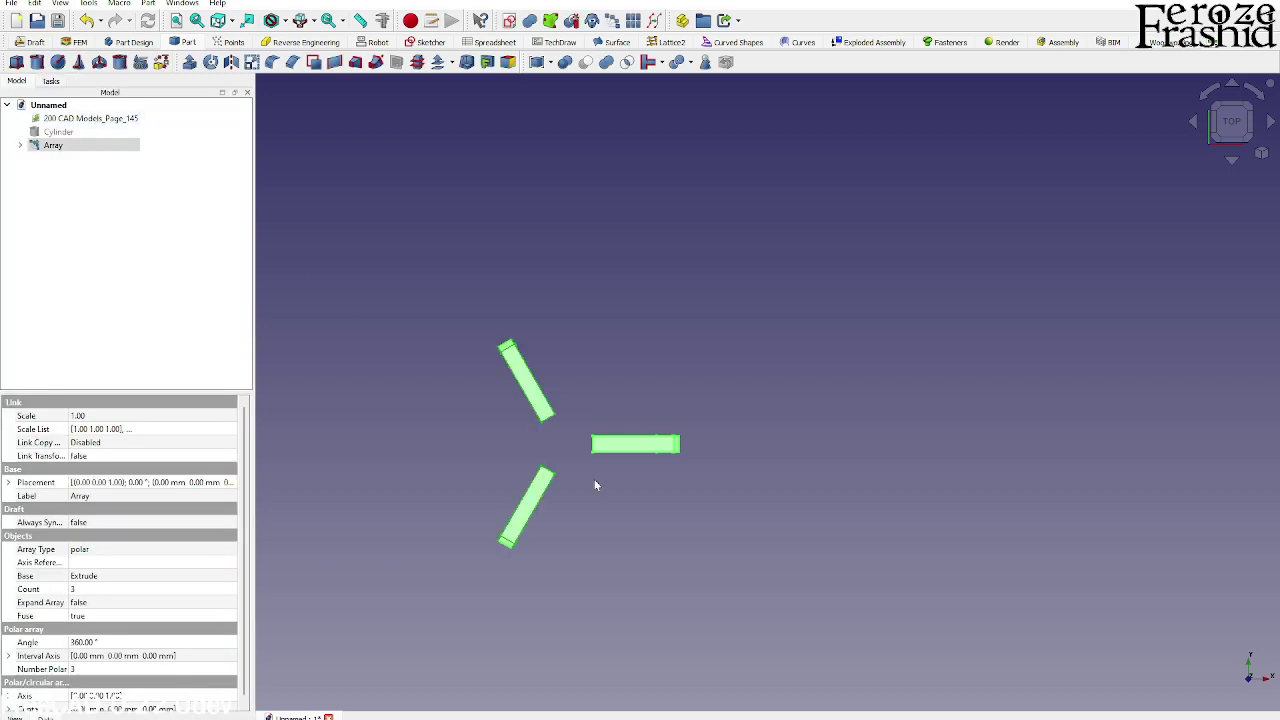
- Show the hidden cylinder again and inspect closely where the arrayed ribs meet its surface
middle_click_drag(594, 479, 720, 377)
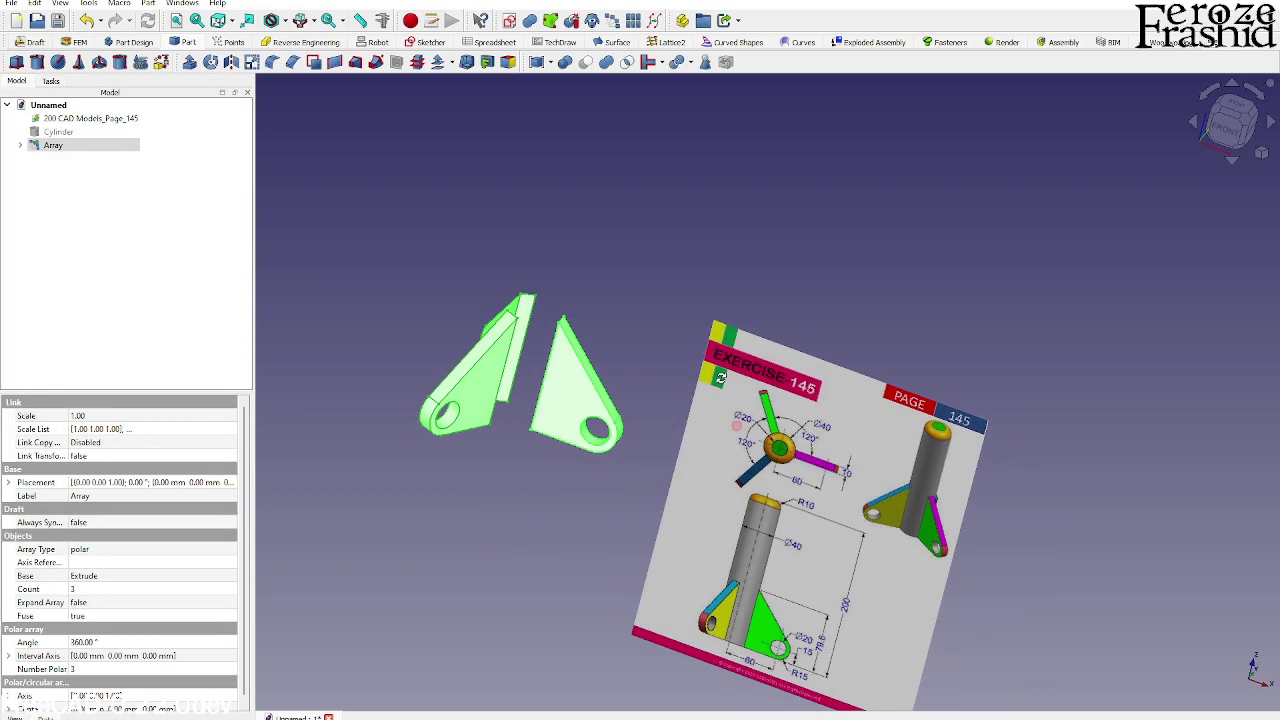
left_click(100, 132)
key("space")
scroll(600, 503, "down", 2)
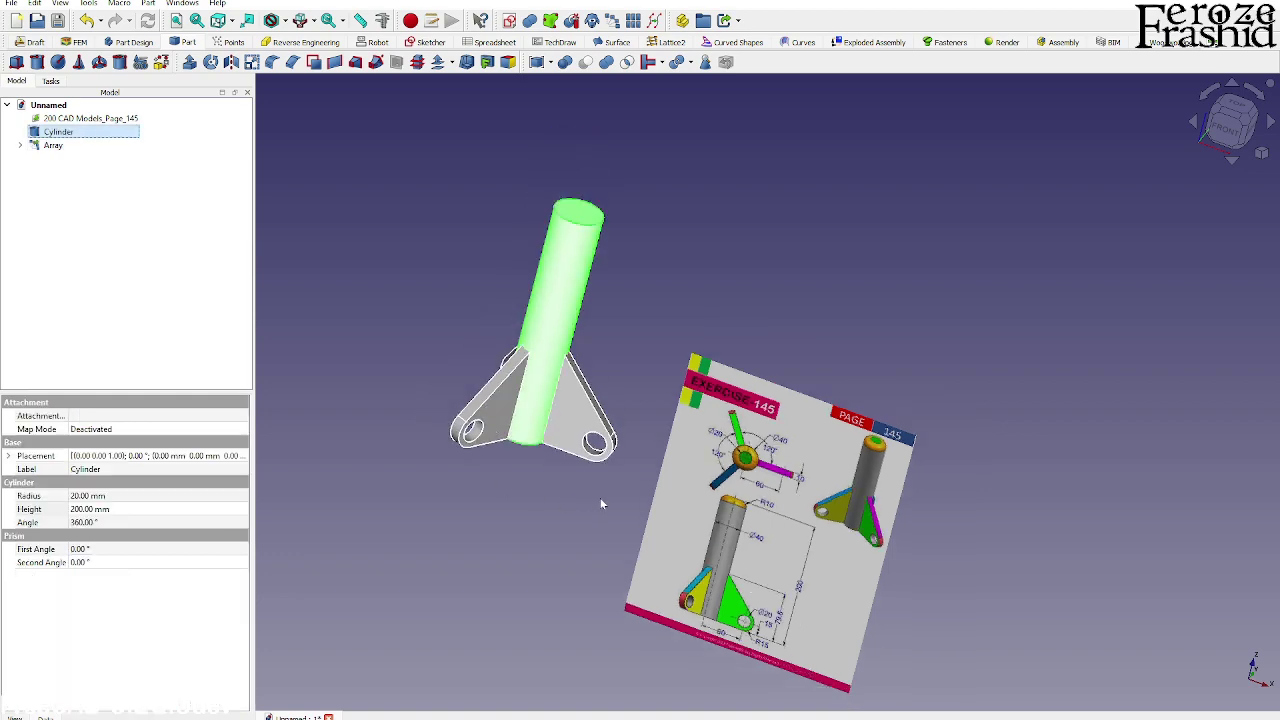
scroll(600, 497, "up", 8)
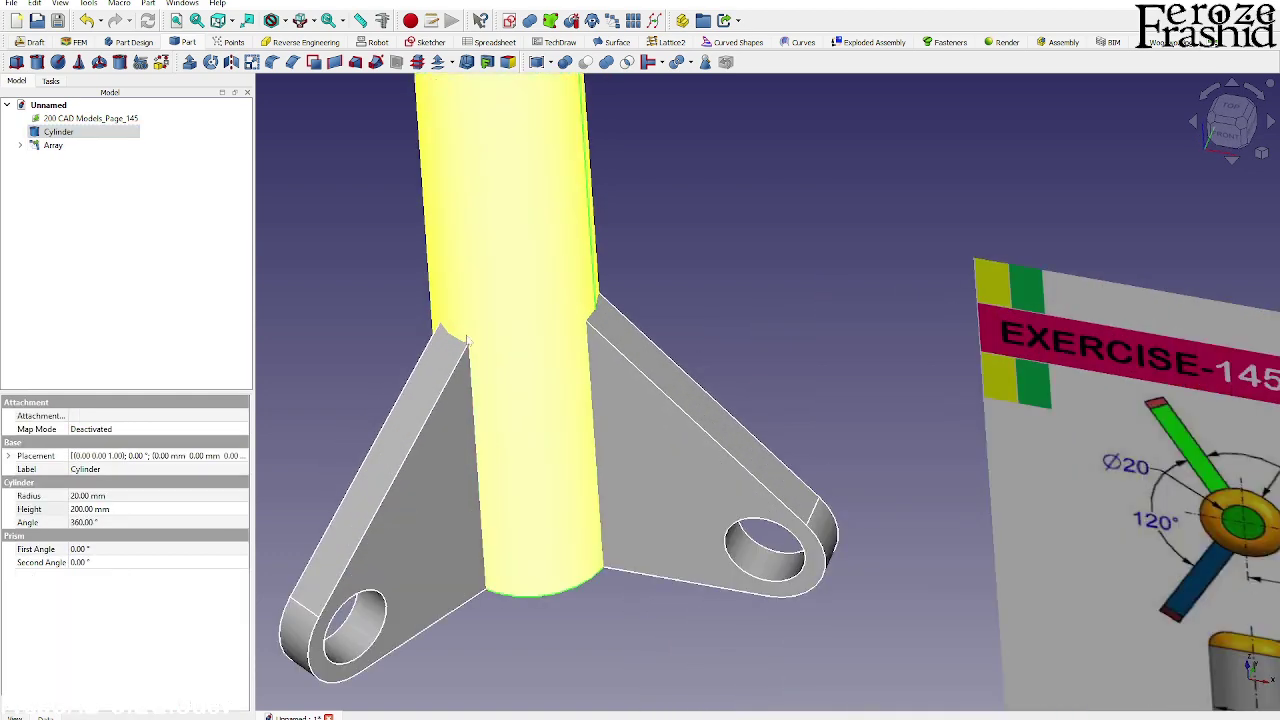
scroll(466, 342, "up", 8)
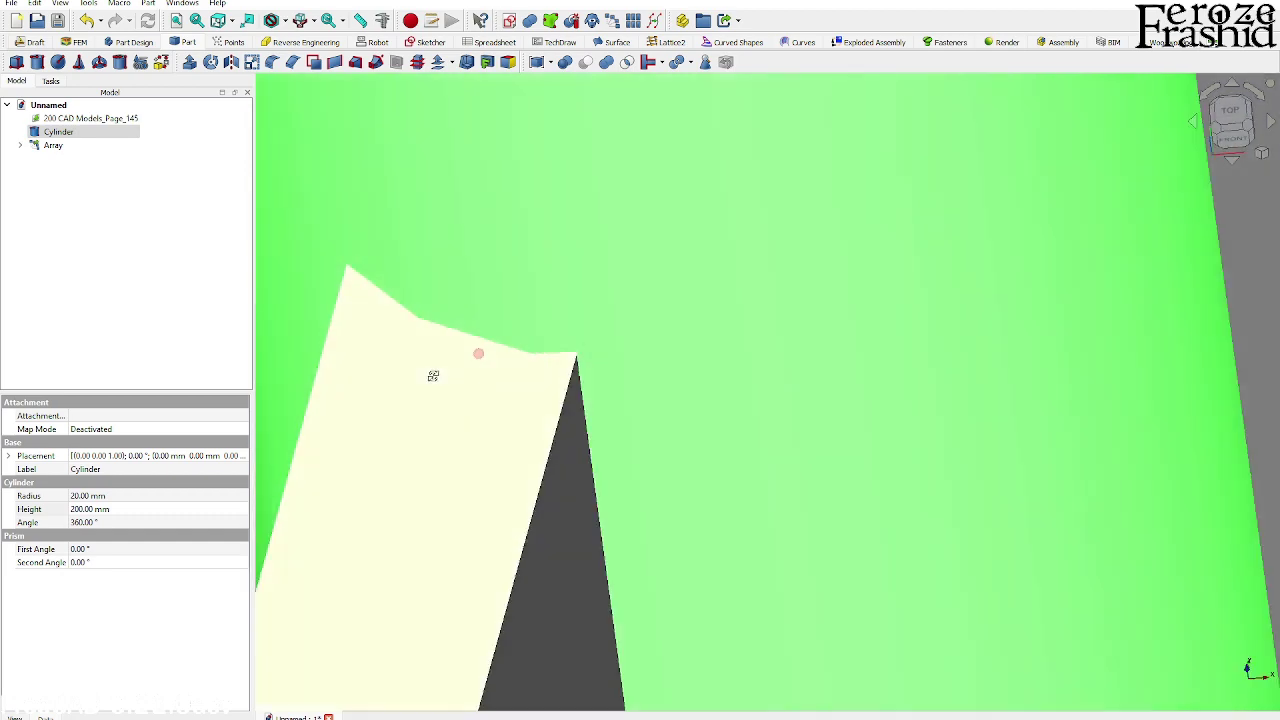
middle_click_drag(433, 376, 454, 406)
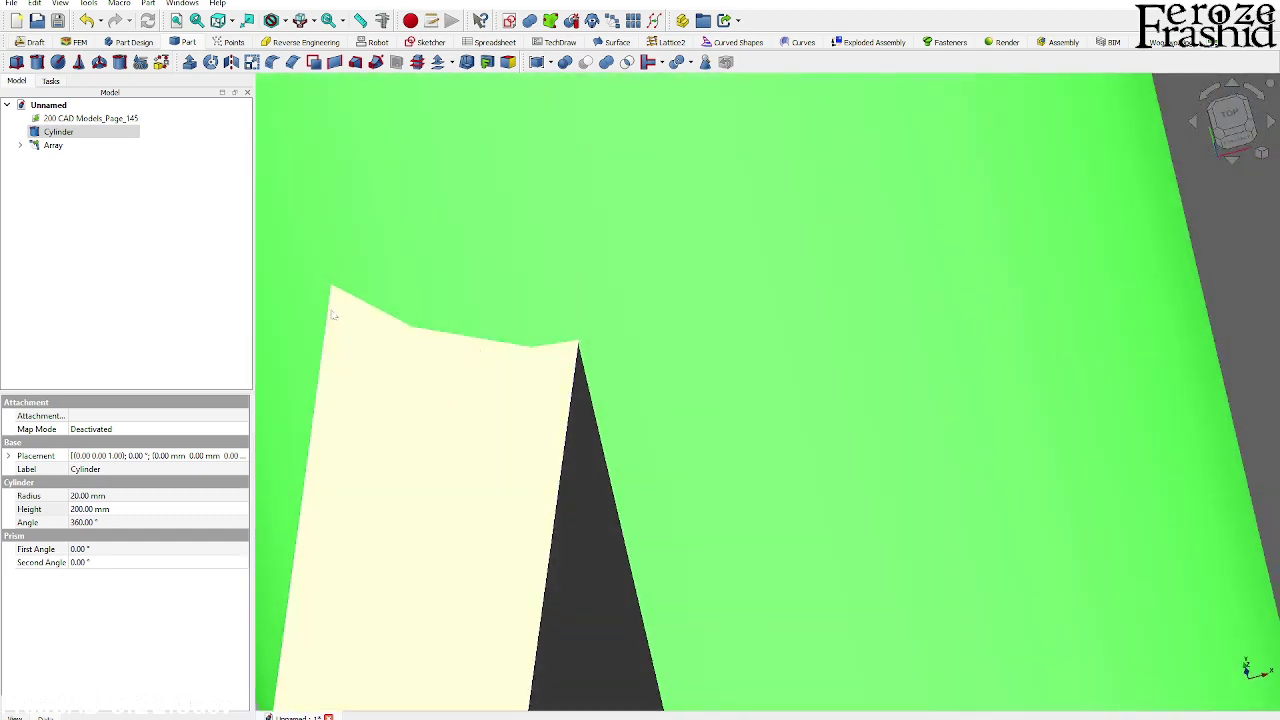
scroll(550, 333, "down", 3)
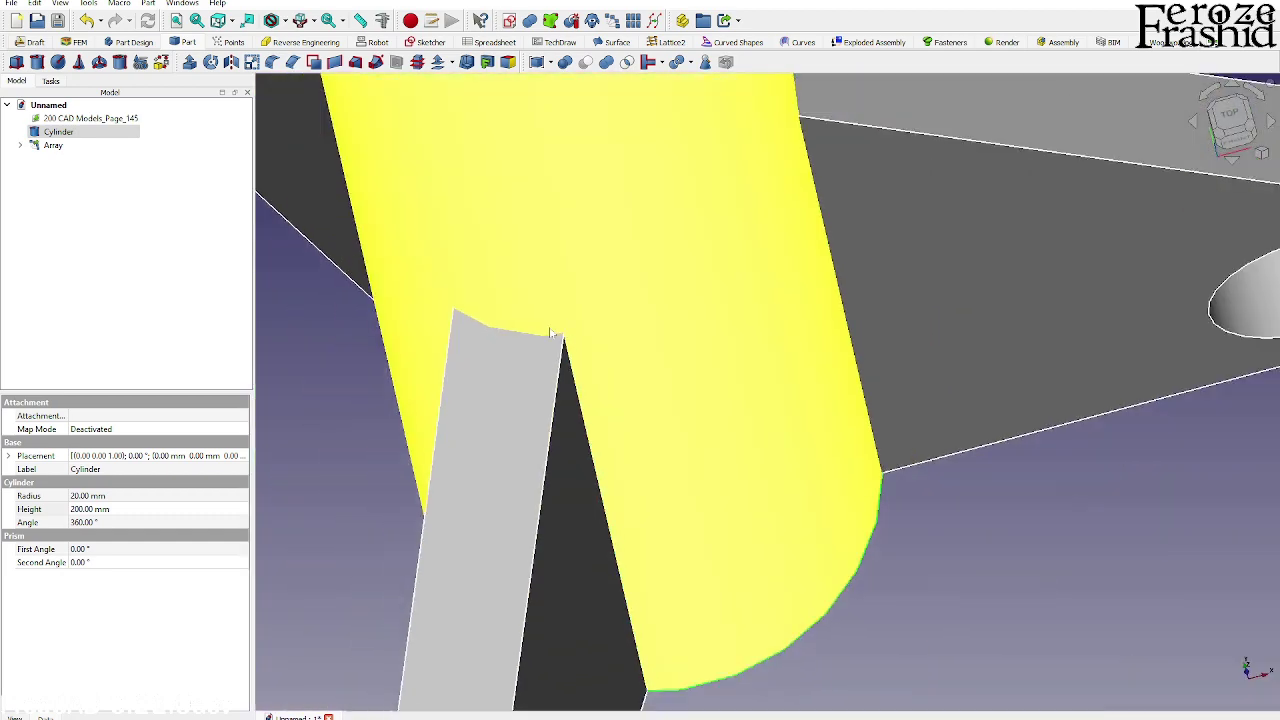
scroll(550, 333, "down", 5)
scroll(843, 254, "down", 2)
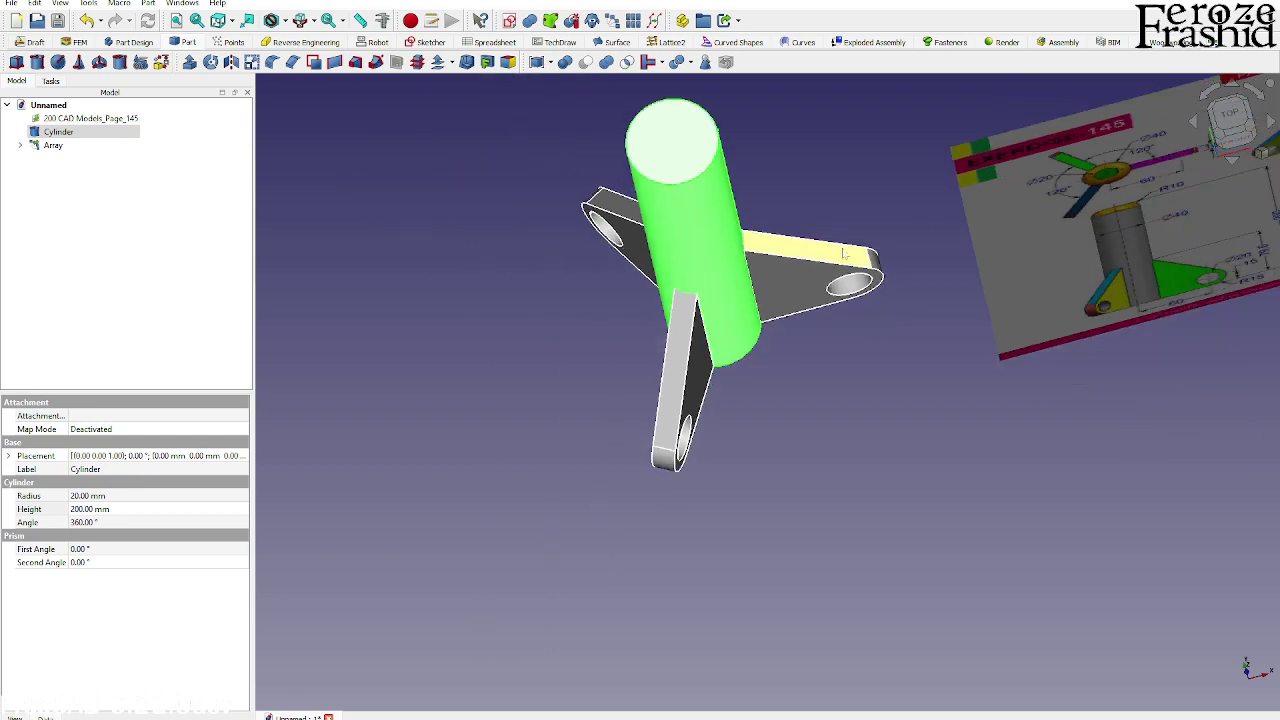
- Fillet the cylinder's top circular edge with a constant radius of 10 mm
left_click(754, 154)
left_click(716, 157)
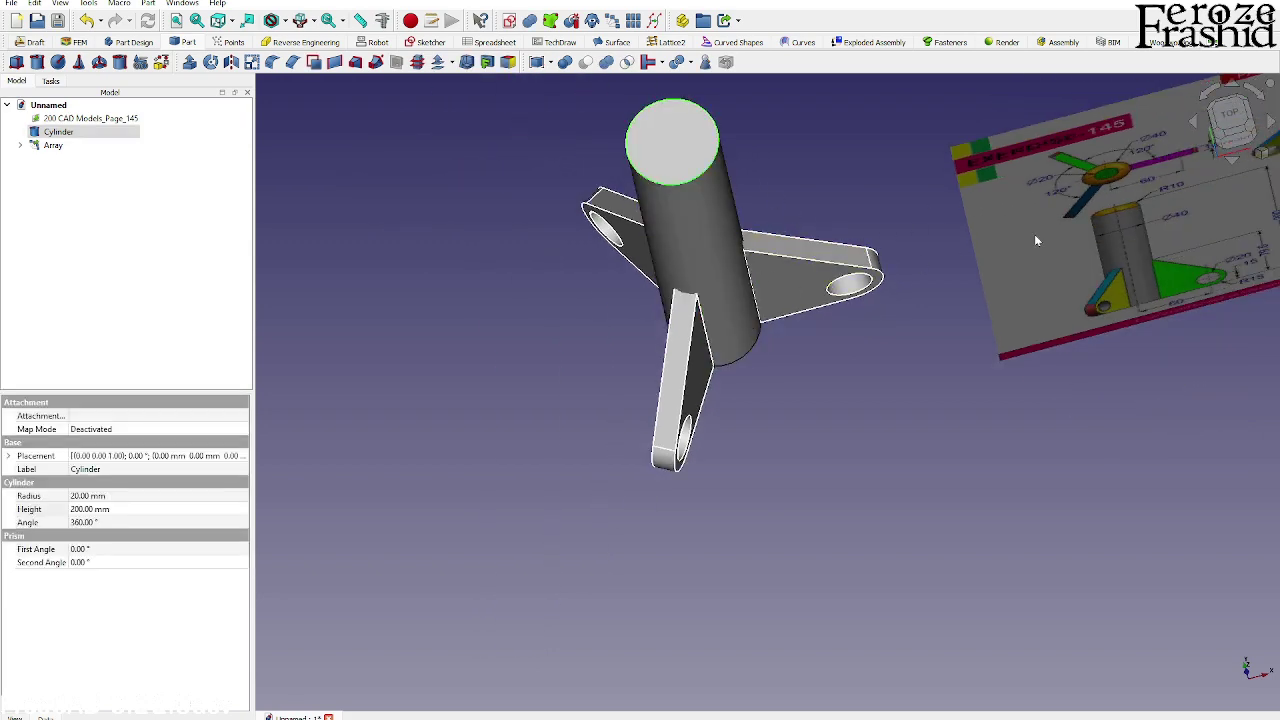
scroll(1165, 189, "up", 3)
scroll(820, 315, "down", 2)
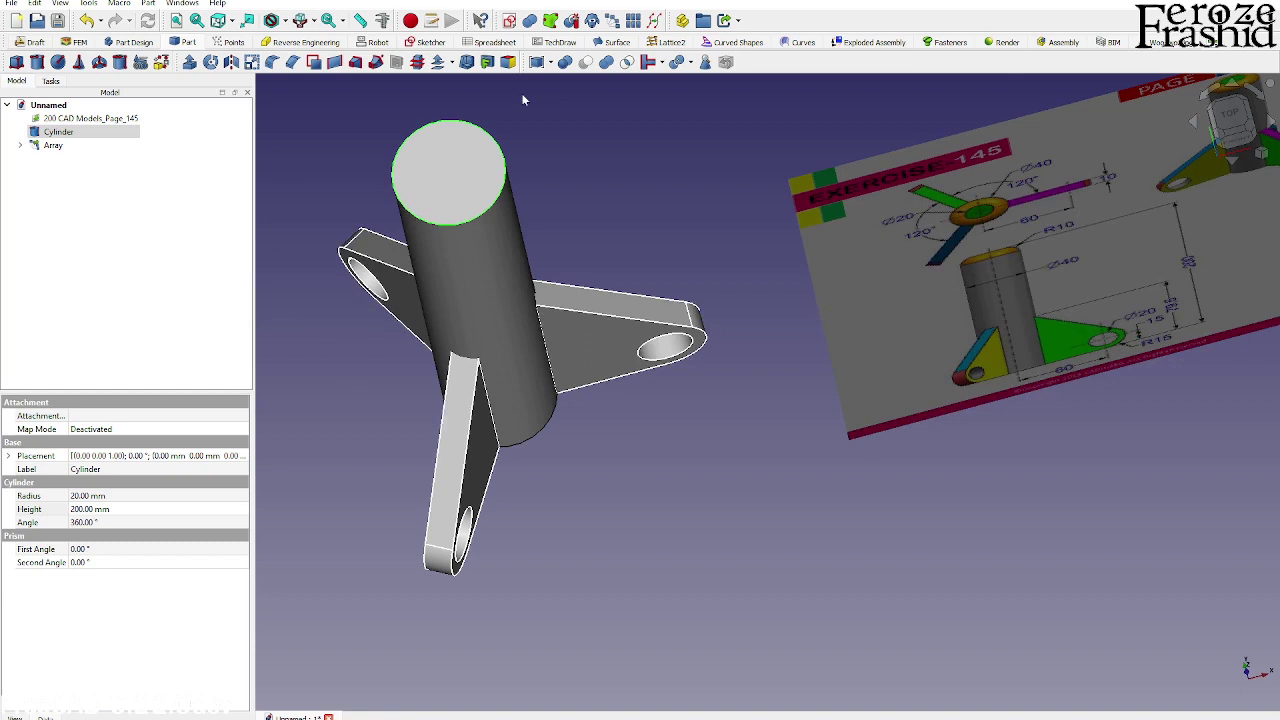
left_click(290, 63)
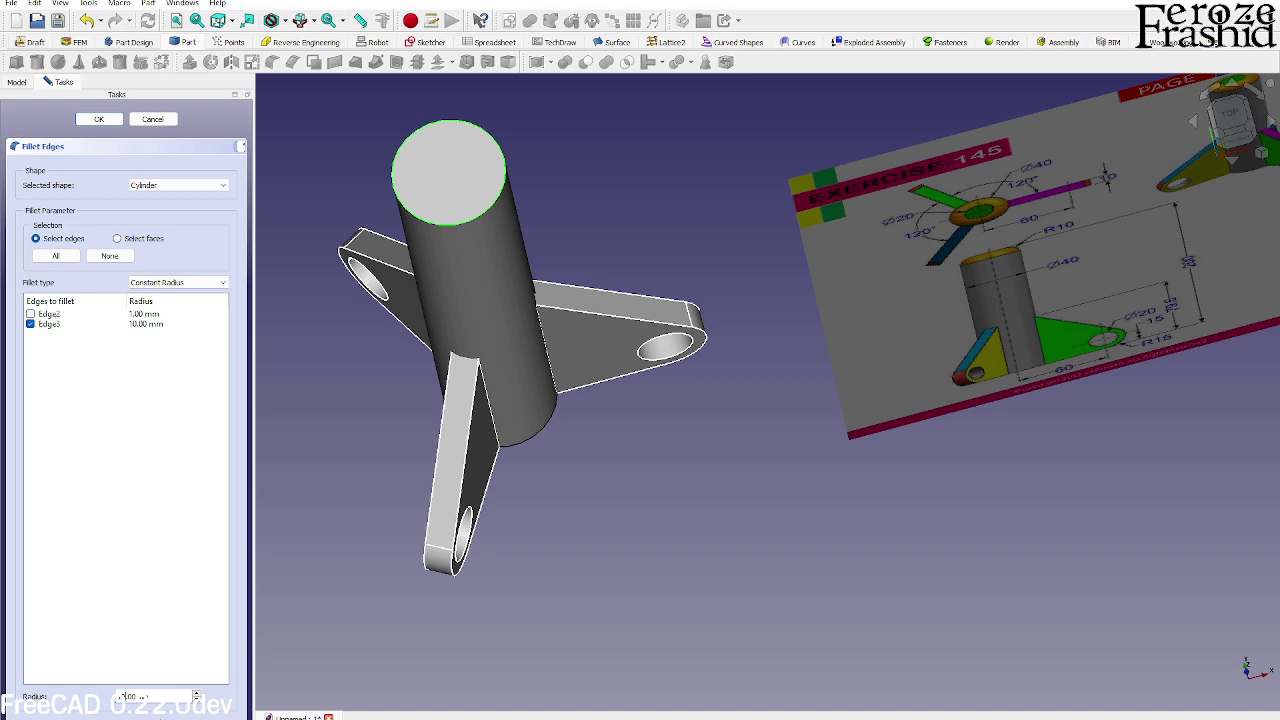
key("Return")
scroll(752, 680, "down", 1)
middle_click_drag(752, 680, 593, 530)
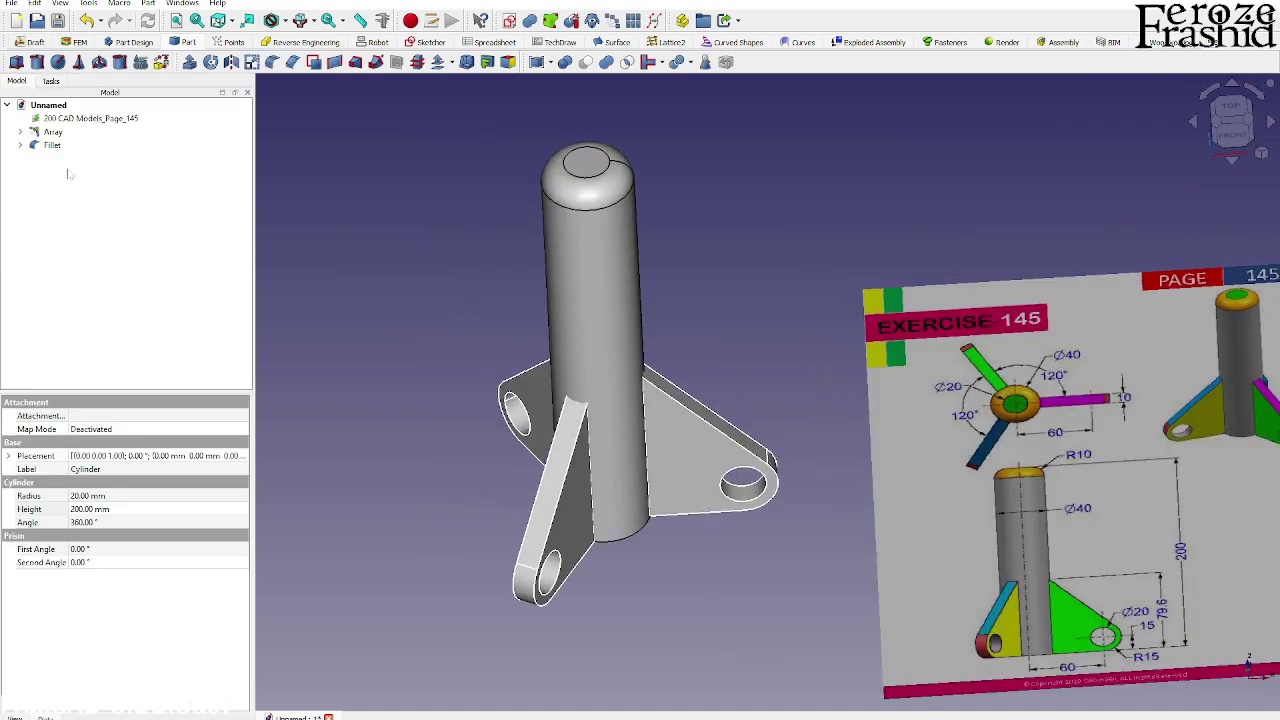
- Fuse the filleted cylinder and the rib array into one solid
left_click(52, 145)
left_click(55, 133, "ctrl")
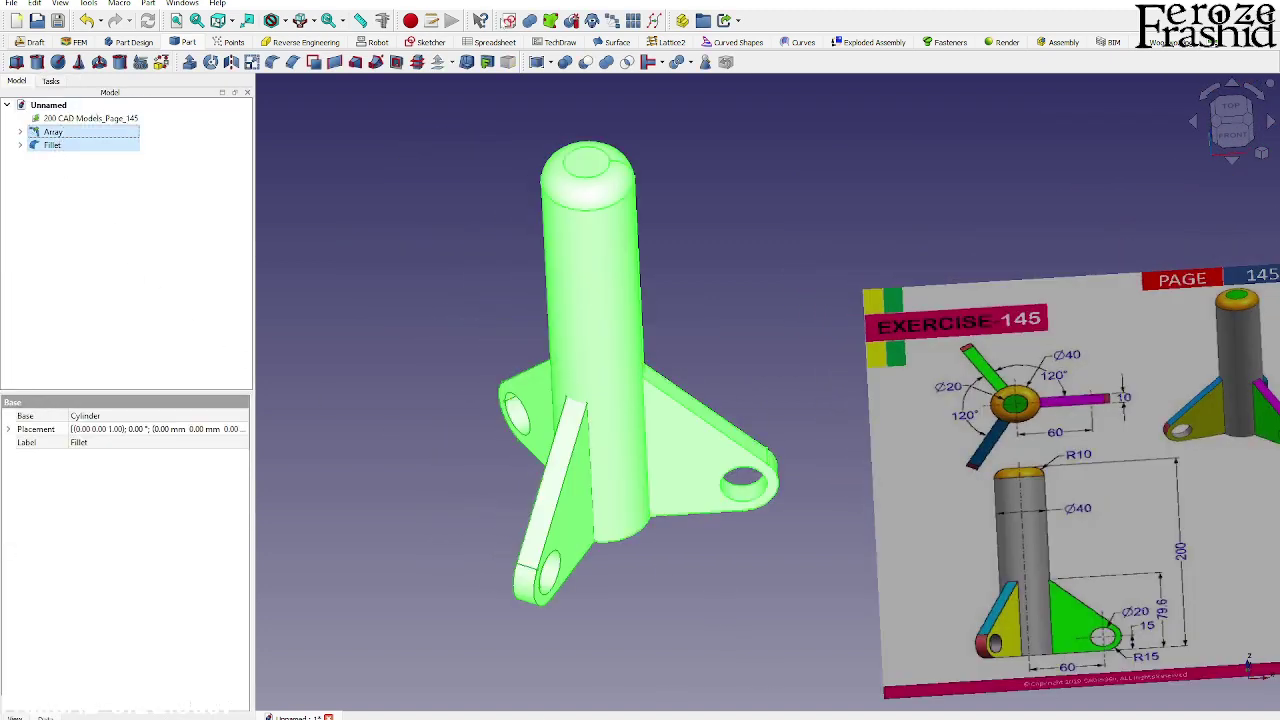
left_click(606, 61)
- Examine the rib joints on the fused part and compare the whole model with the reference drawing, including an isometric view
scroll(636, 400, "up", 3)
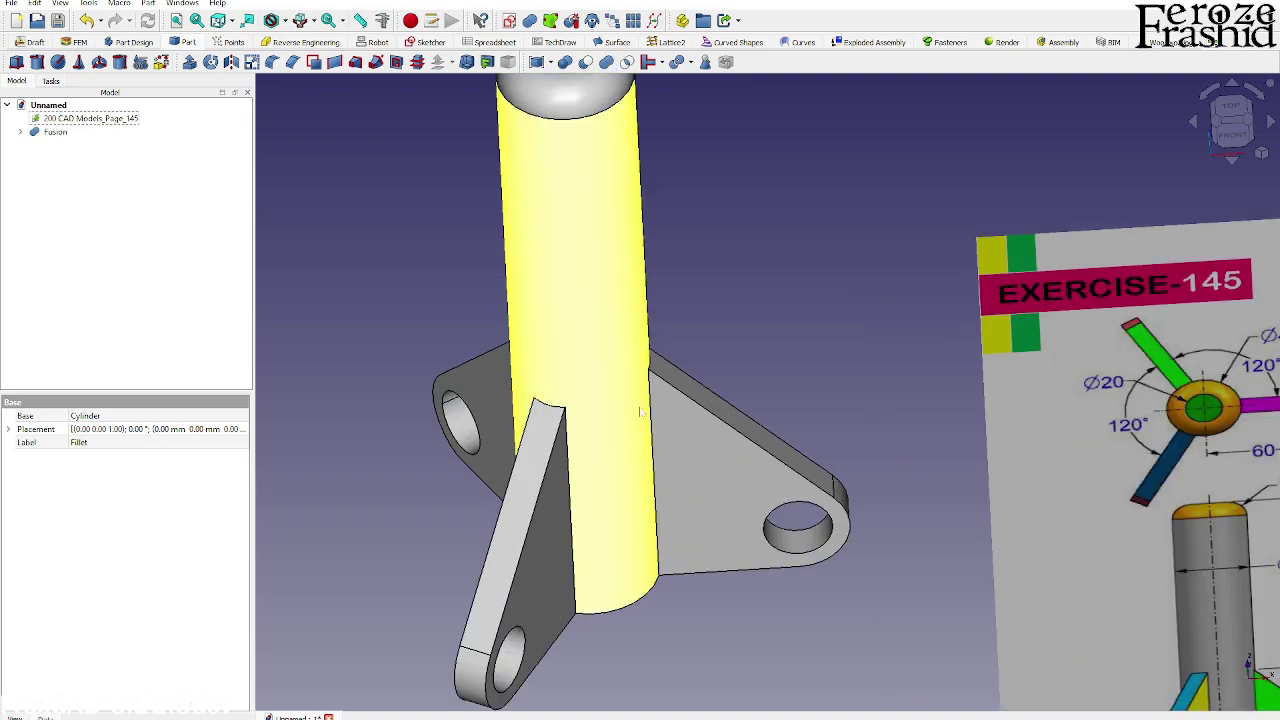
middle_click_drag(636, 400, 565, 405)
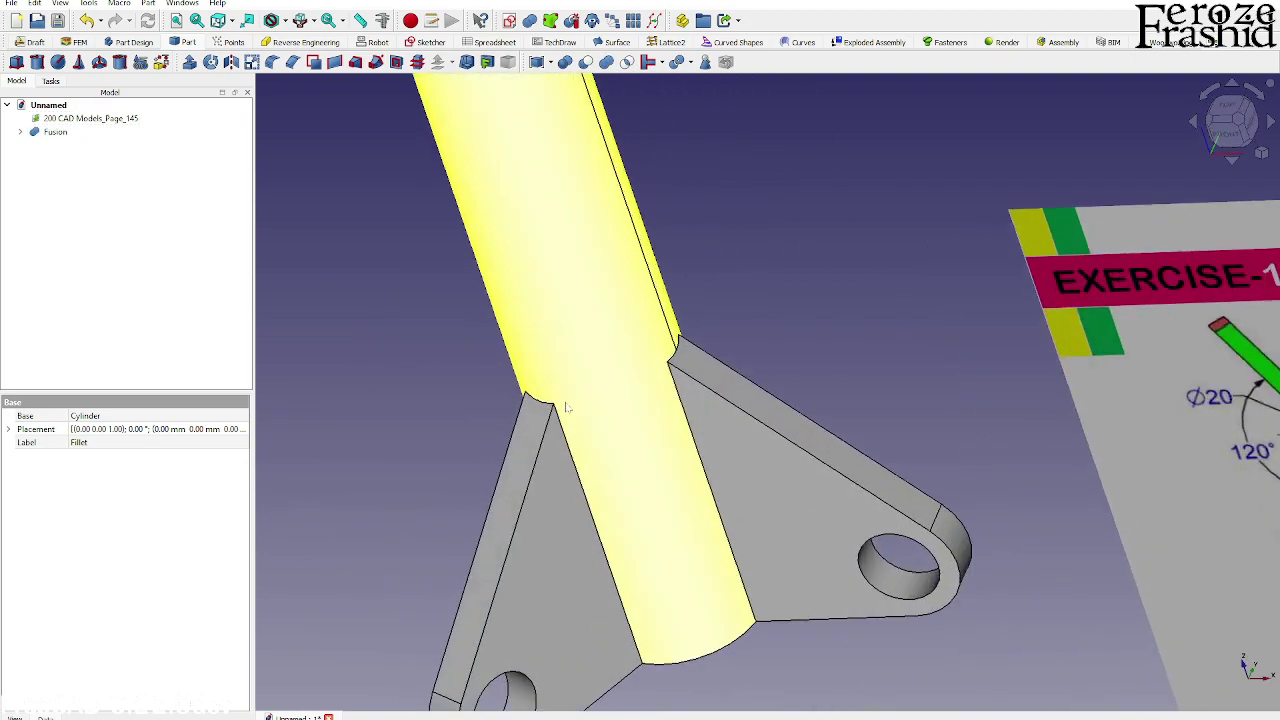
scroll(575, 408, "down", 4)
middle_click_drag(648, 425, 694, 371)
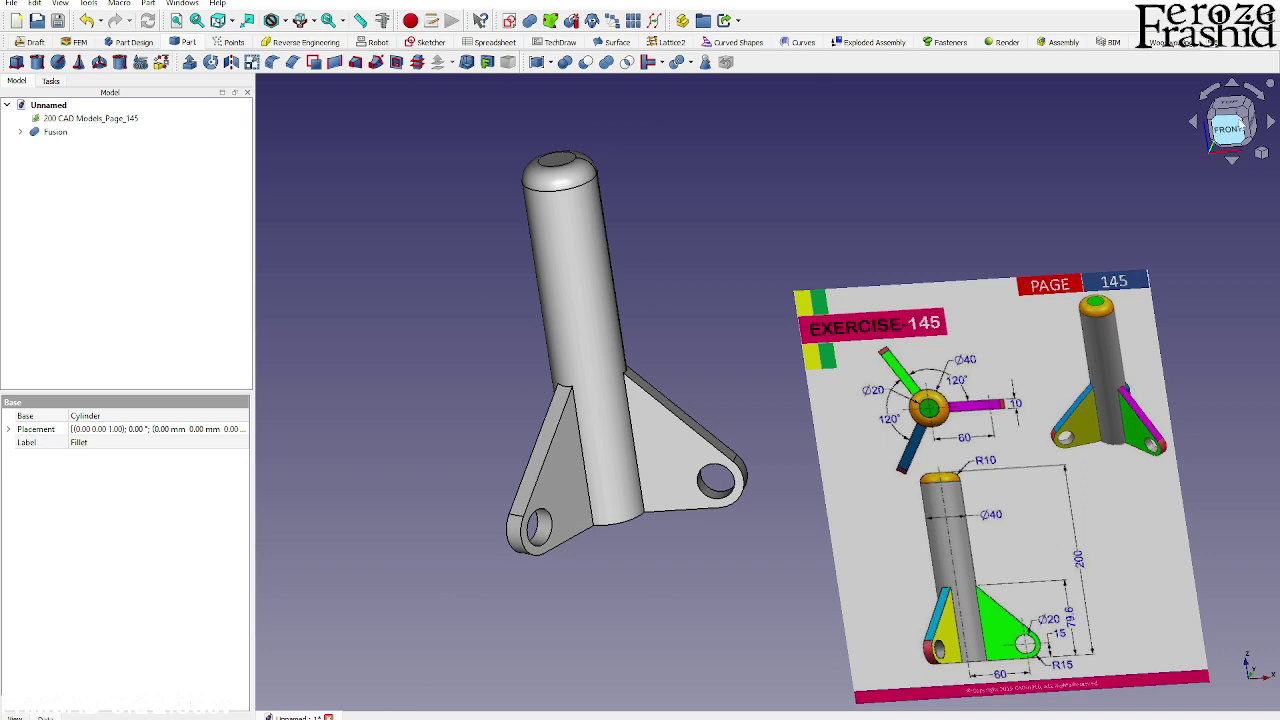
left_click(1243, 111)
scroll(815, 423, "down", 1)
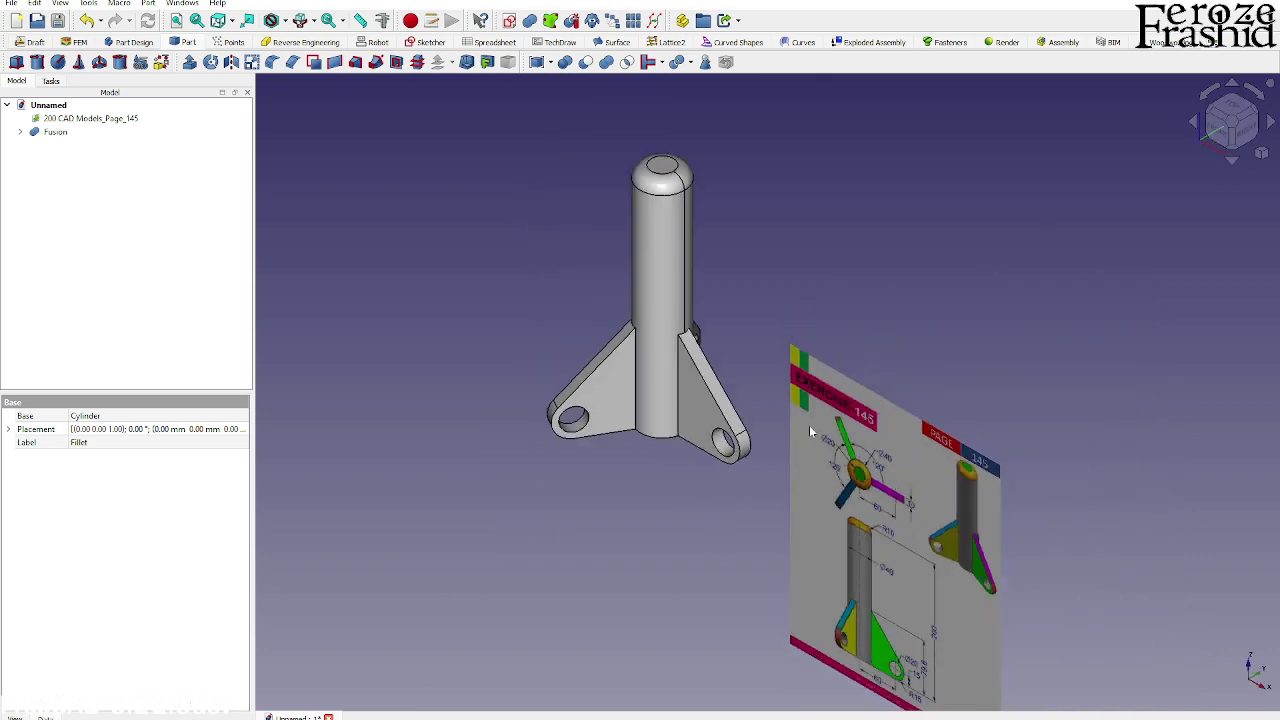
scroll(809, 428, "down", 1)
scroll(705, 184, "up", 2)
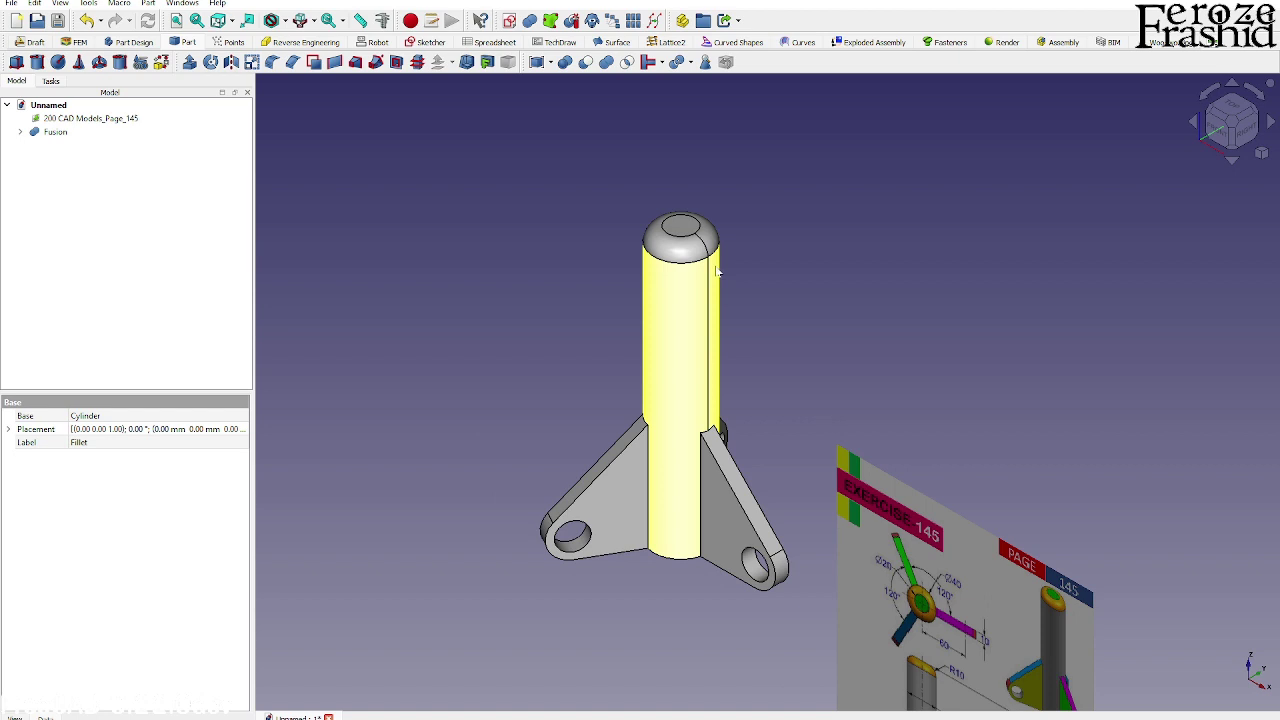